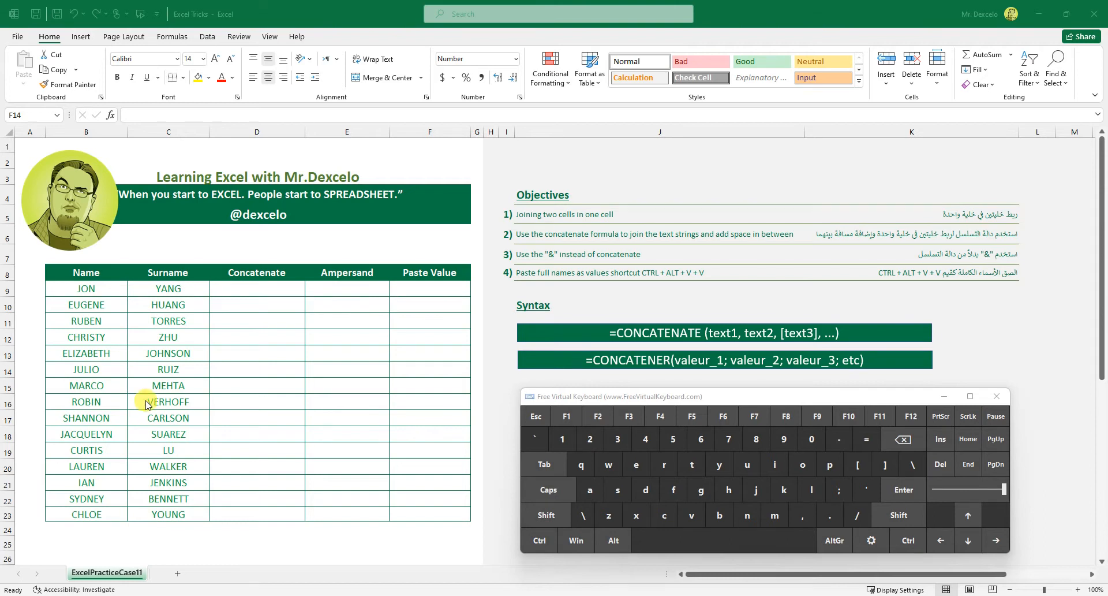
left_click_drag(621, 218, 640, 210)
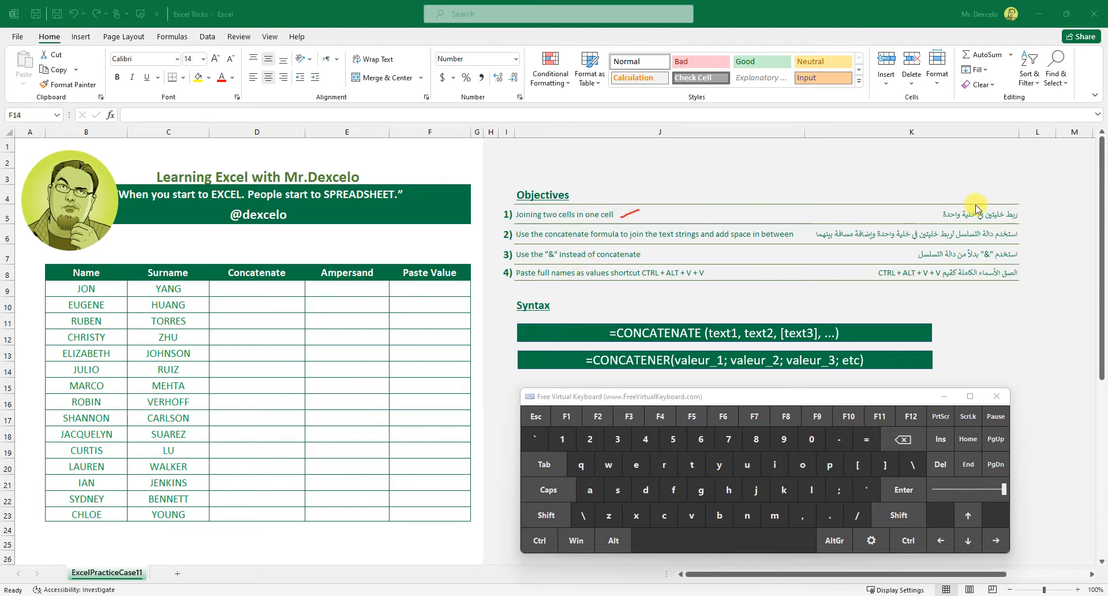
left_click_drag(954, 197, 998, 191)
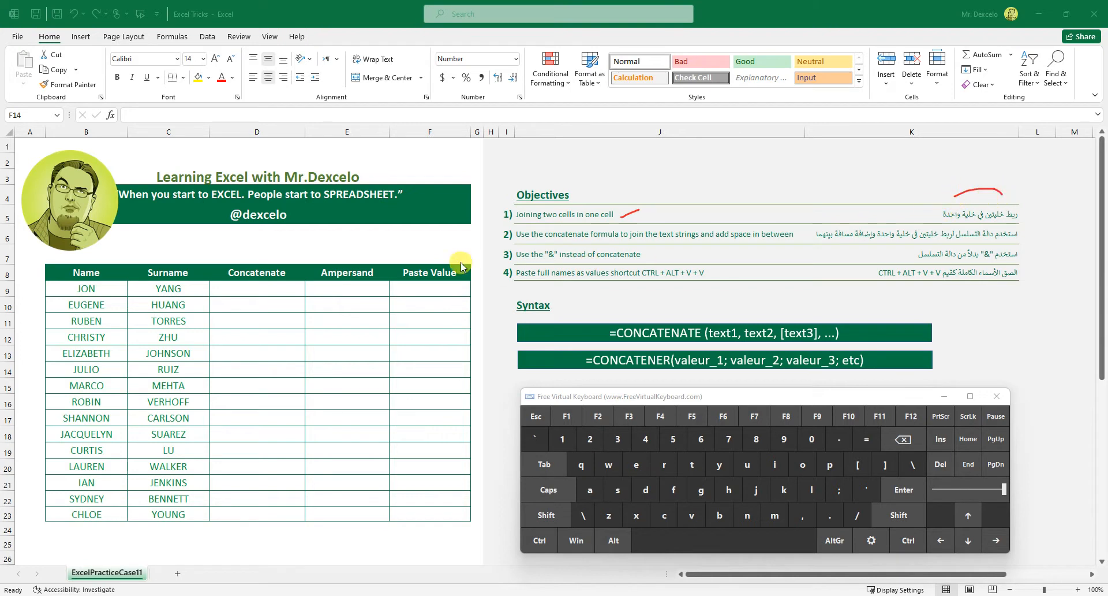
left_click_drag(99, 293, 119, 280)
mouse_move(185, 293)
left_mouse_down()
mouse_move(272, 291)
mouse_move(279, 320)
mouse_move(260, 354)
left_mouse_up()
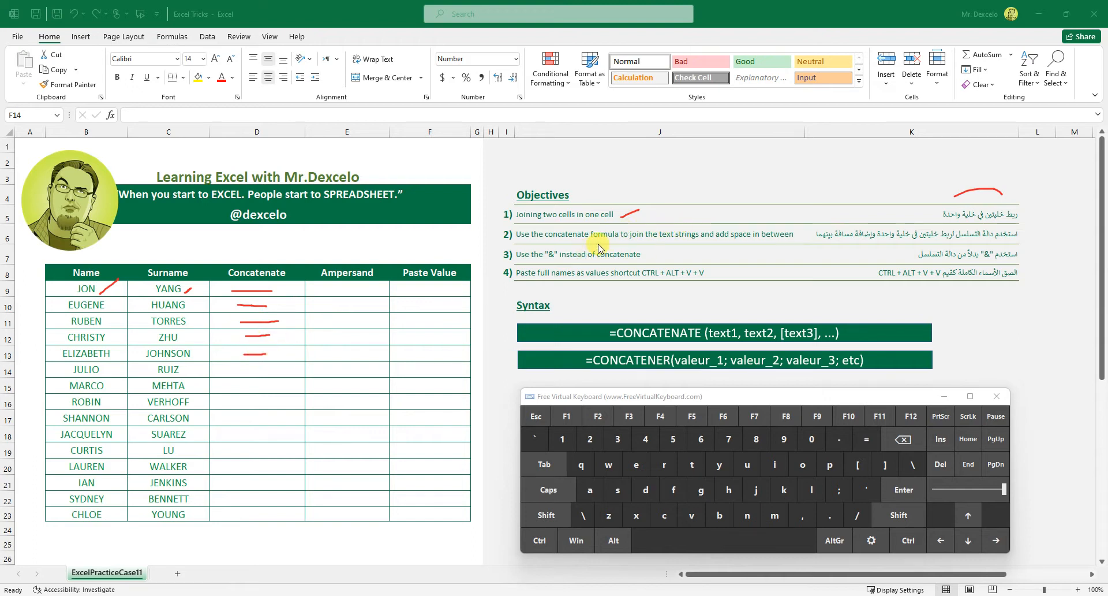
left_click_drag(568, 243, 590, 243)
left_click_drag(252, 374, 263, 370)
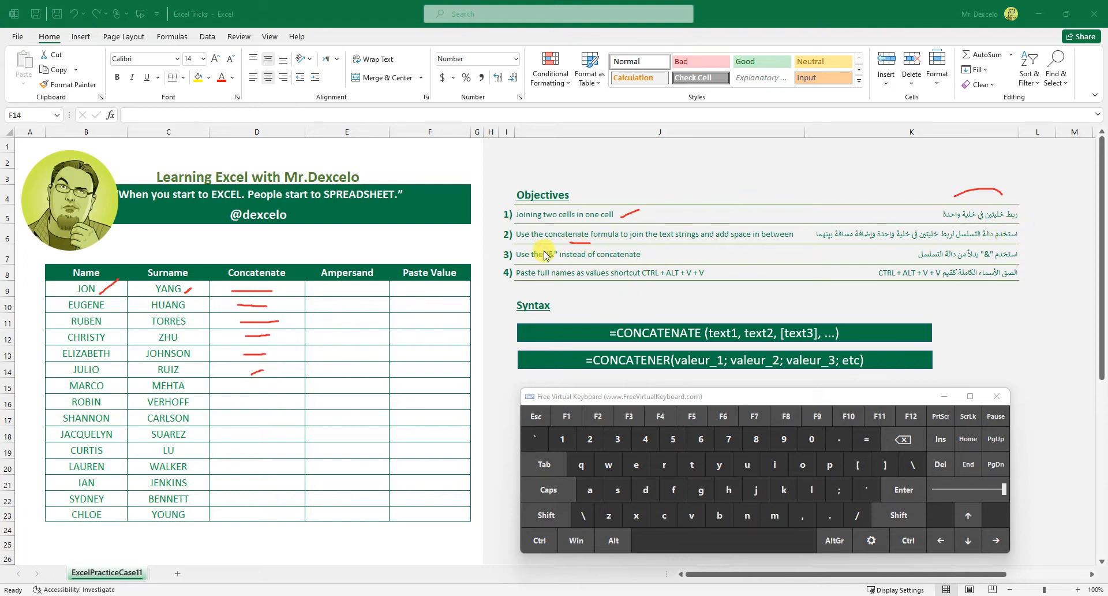
left_click_drag(560, 263, 550, 245)
left_click_drag(376, 277, 387, 271)
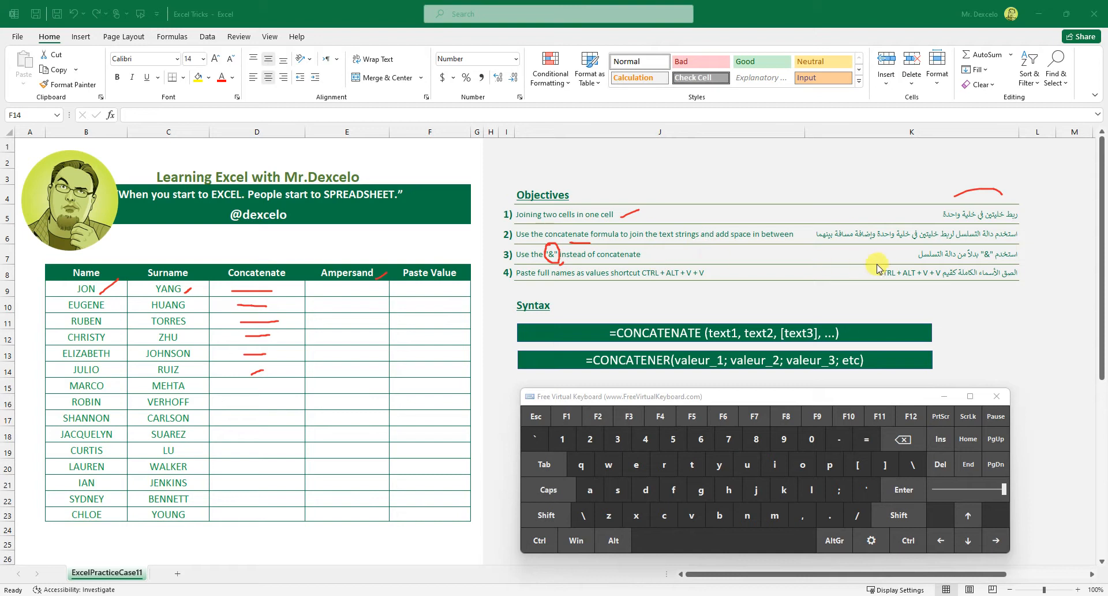
left_click_drag(680, 254, 843, 256)
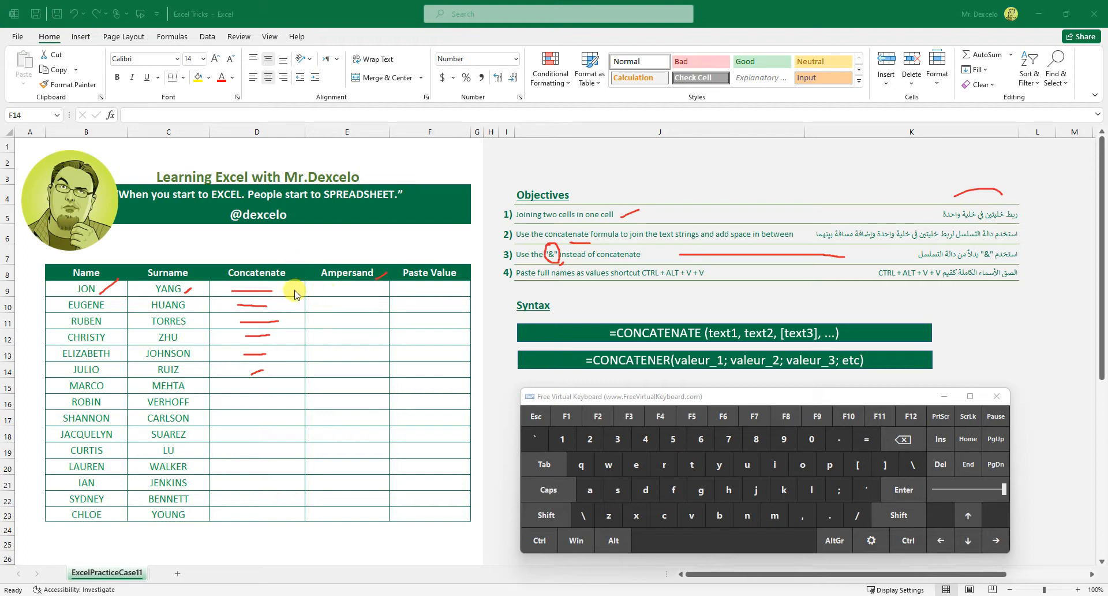
mouse_move(282, 289)
left_mouse_down()
mouse_move(421, 288)
mouse_move(426, 324)
mouse_move(464, 329)
mouse_move(469, 316)
left_mouse_up()
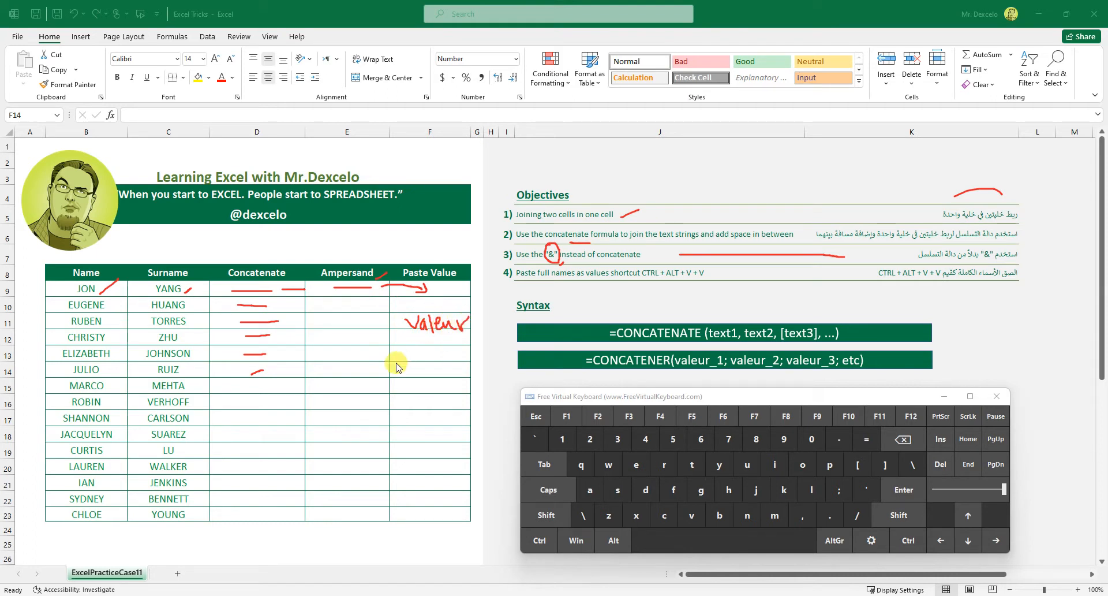
left_click_drag(274, 304, 343, 301)
left_click_drag(308, 369, 316, 369)
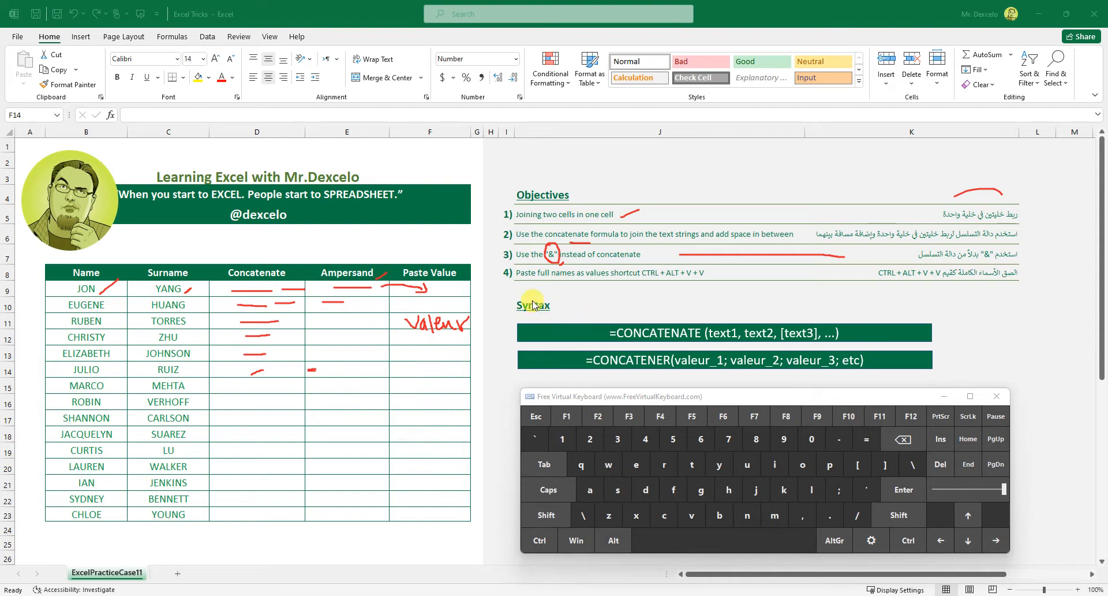
left_click_drag(522, 291, 515, 372)
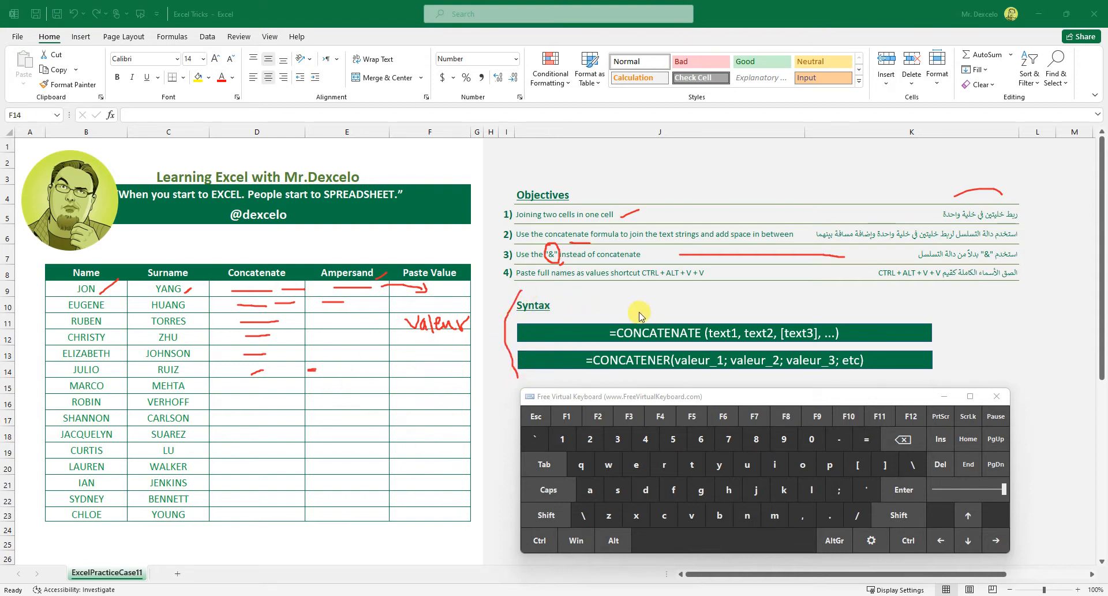
left_click_drag(641, 314, 681, 311)
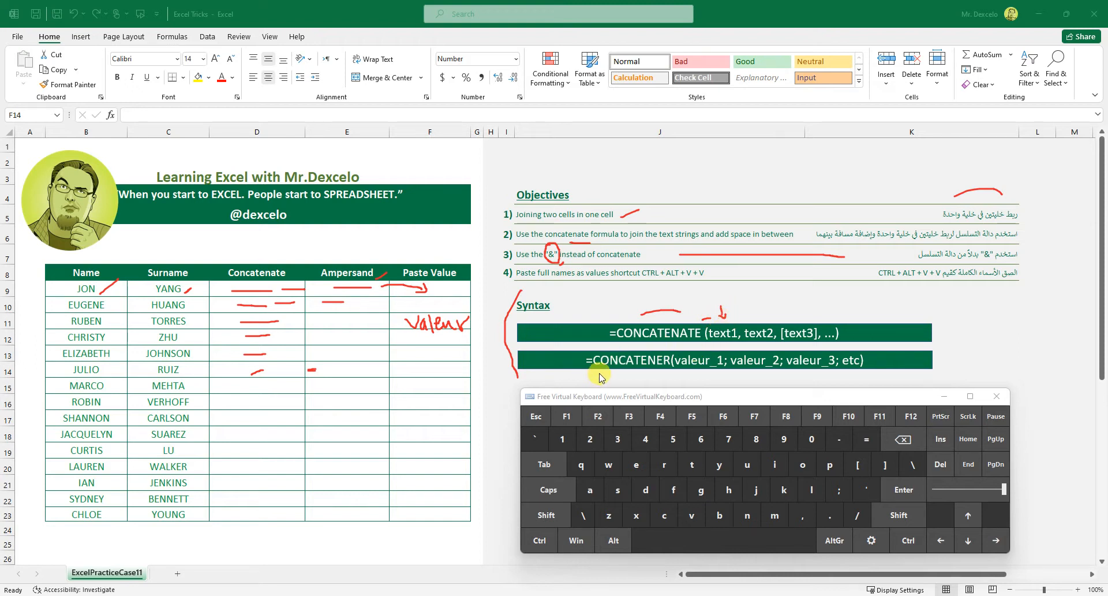
left_click_drag(739, 344, 736, 372)
mouse_move(787, 314)
left_mouse_down()
mouse_move(820, 343)
mouse_move(870, 311)
left_mouse_up()
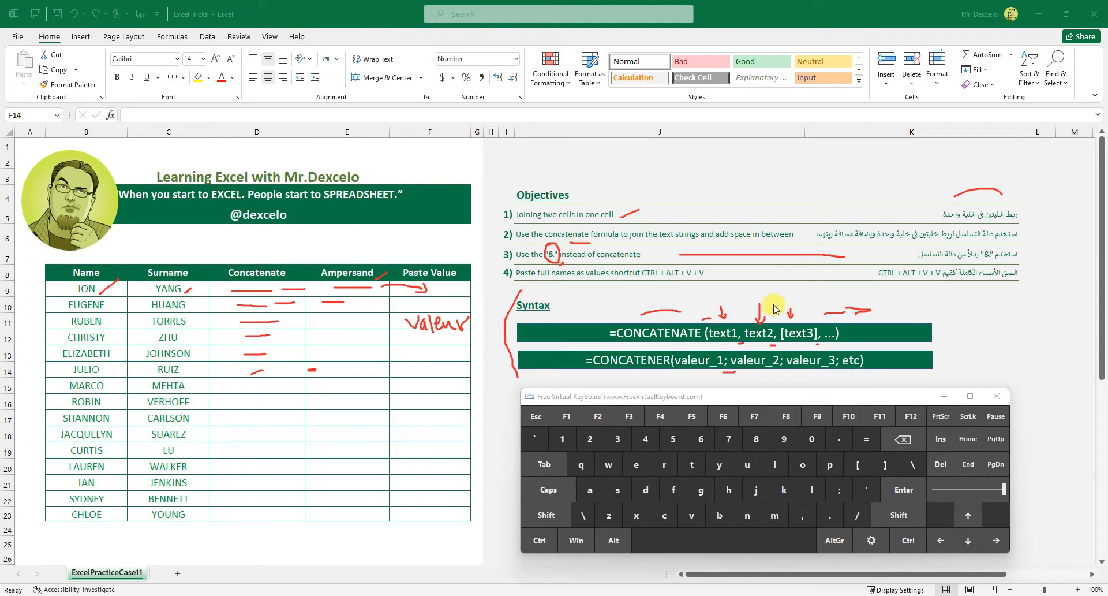
left_click_drag(845, 323, 850, 340)
left_click_drag(630, 373, 642, 373)
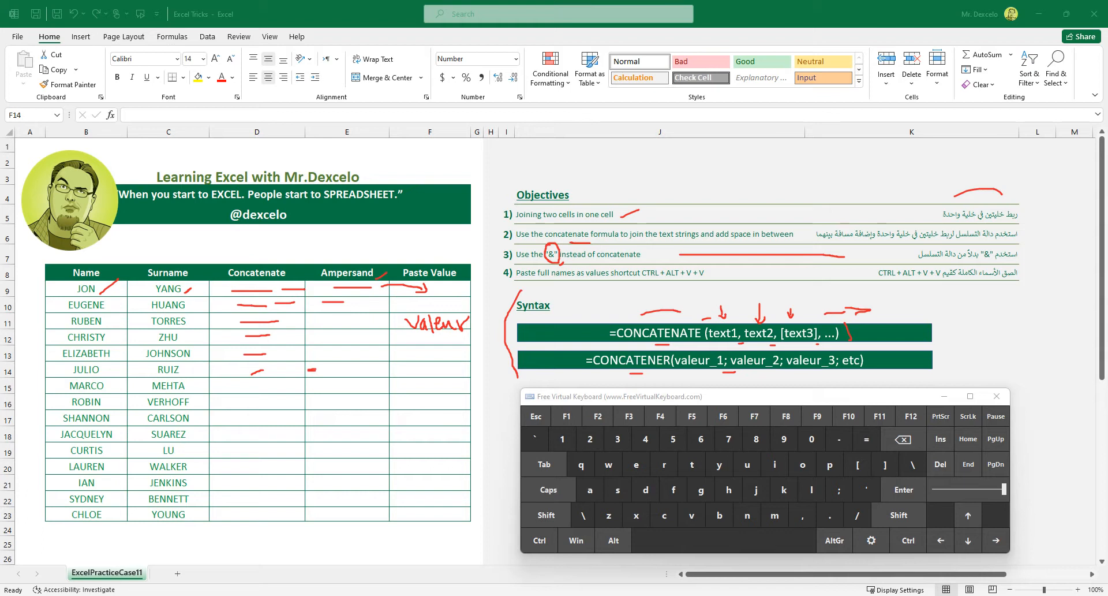
key("Escape")
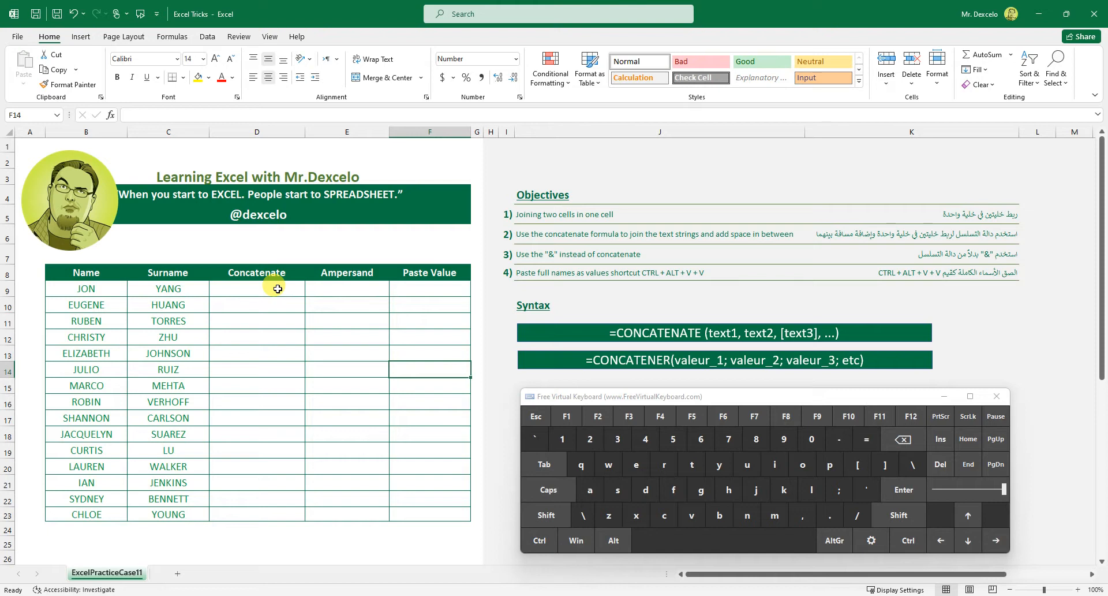
Select D9:D23 in the Concatenate column and start a CONCATENATE formula.
left_click_drag(277, 288, 280, 512)
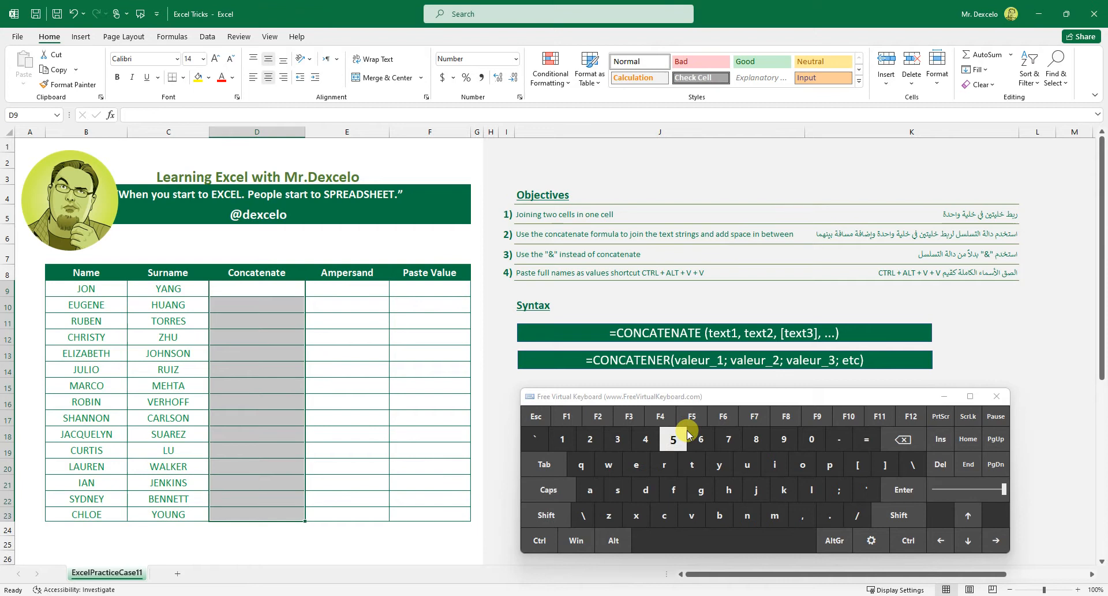
left_click(867, 441)
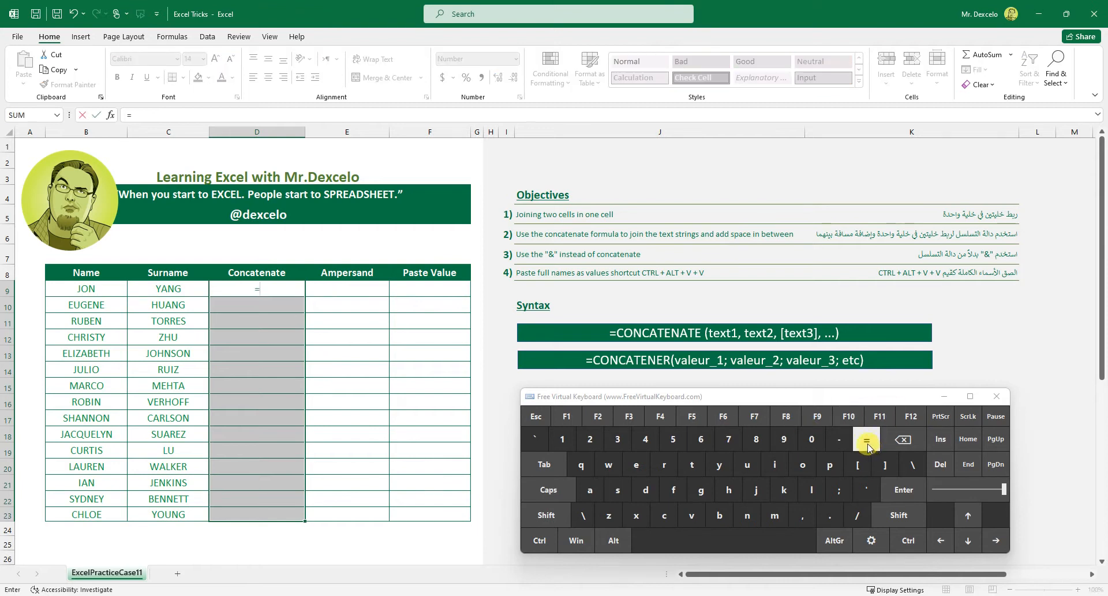
left_click(664, 515)
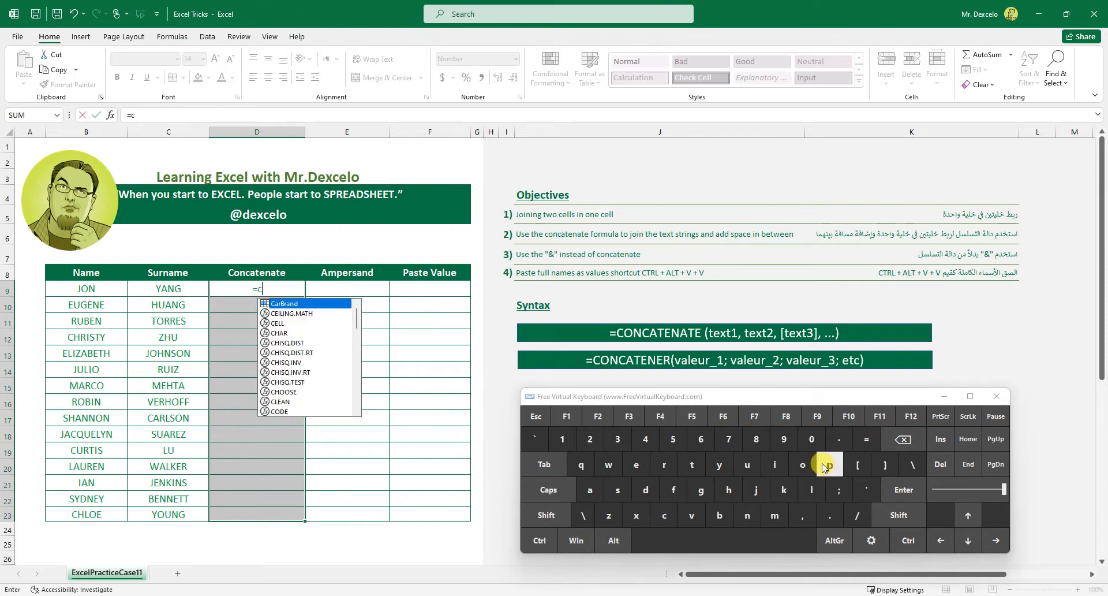
left_click(801, 466)
left_click(748, 515)
left_click(664, 514)
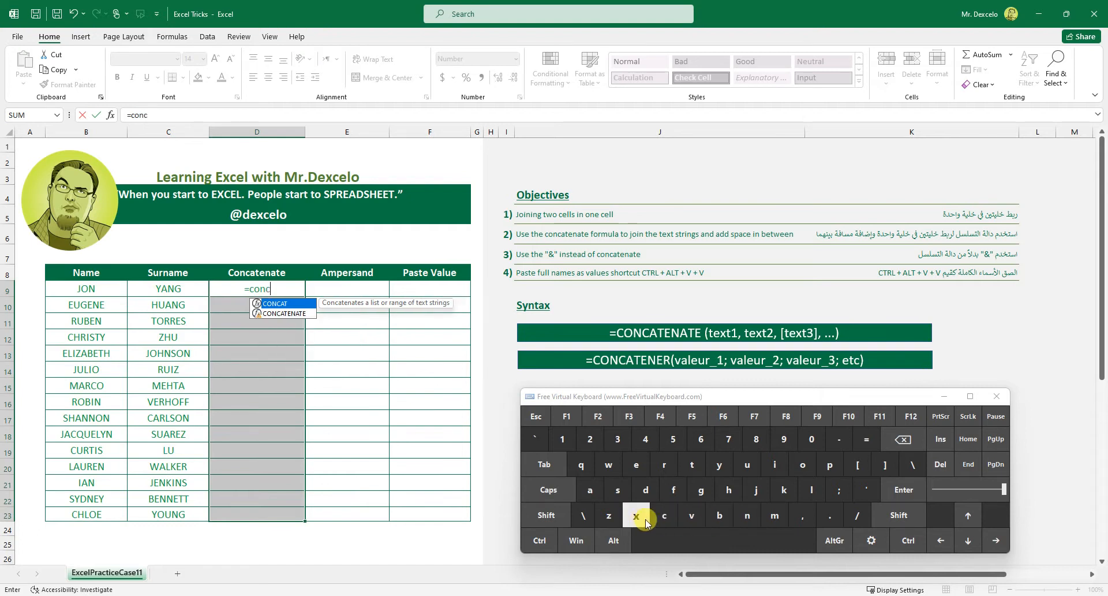
left_click(590, 490)
left_click(692, 464)
left_click(636, 464)
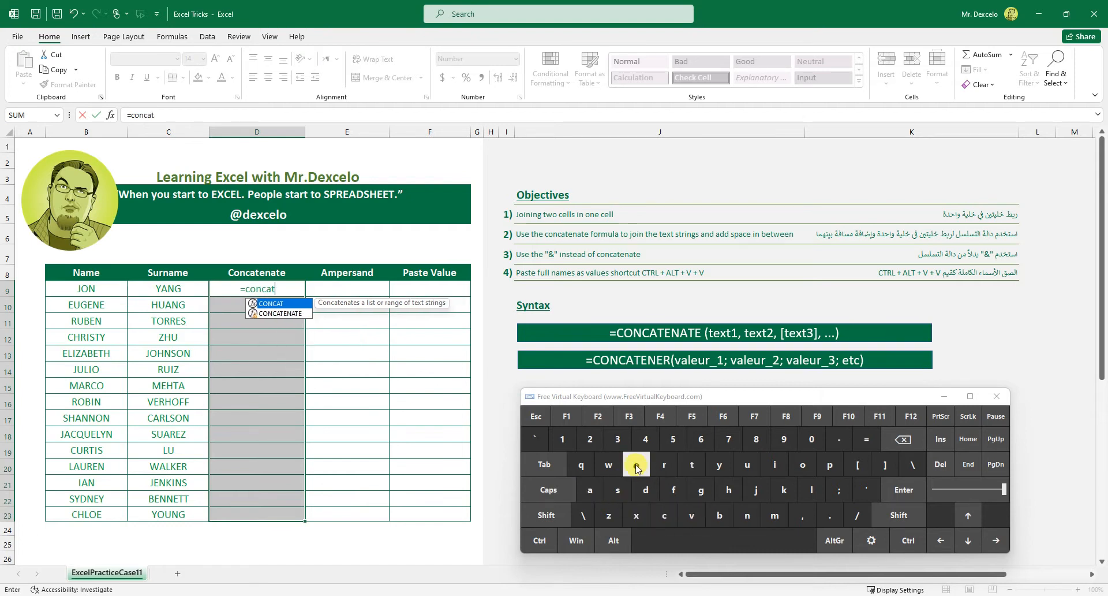
left_click(548, 463)
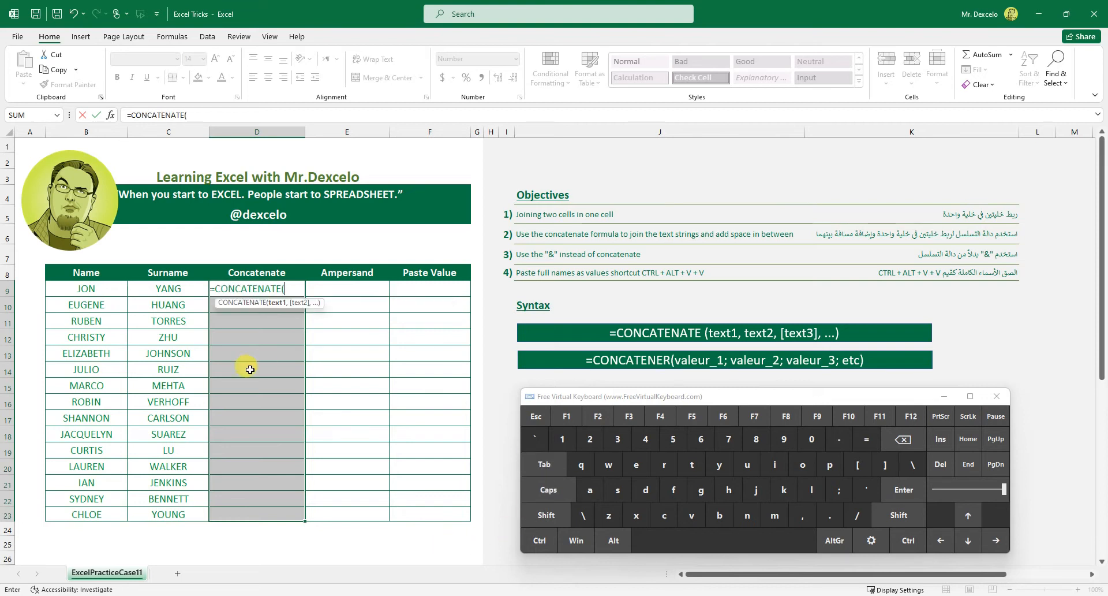
Join B9 and C9 as the formula's two text arguments and enter it in all selected cells at once.
left_click(104, 290)
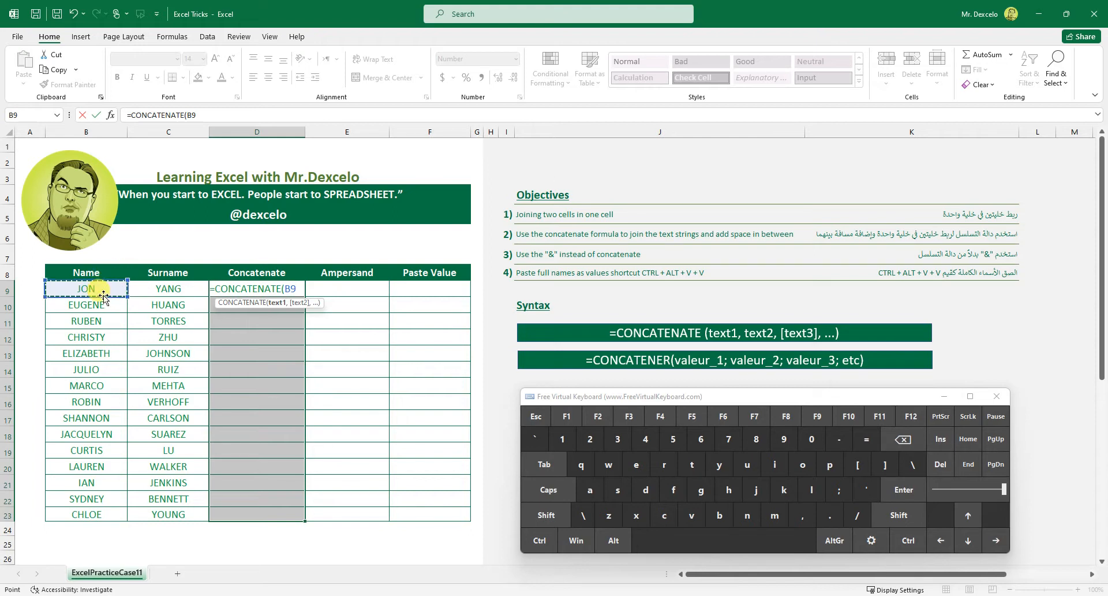
left_click(809, 514)
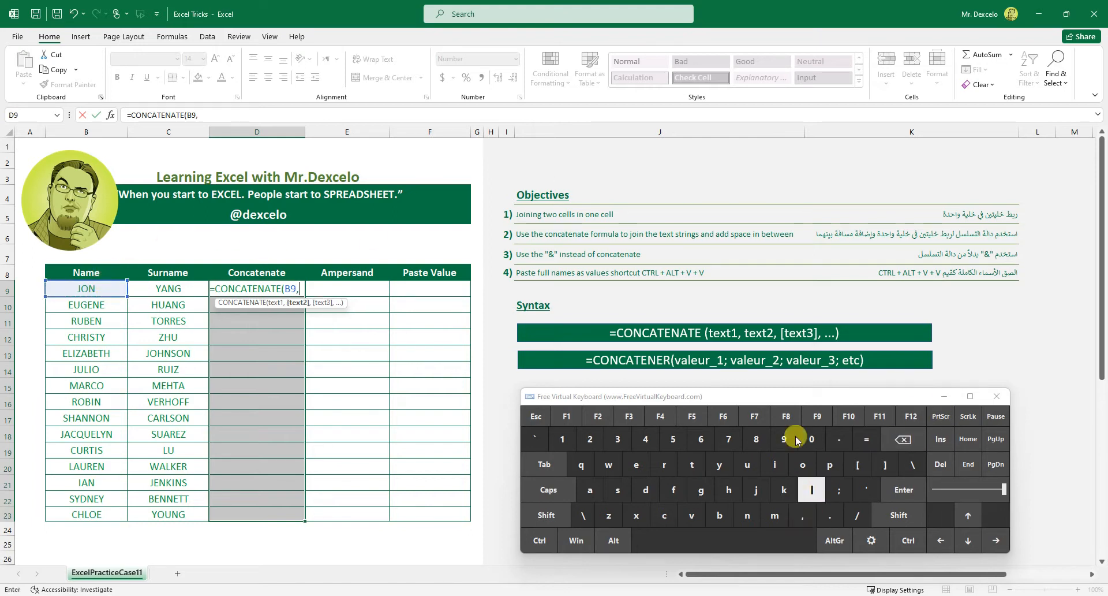
left_click(183, 288)
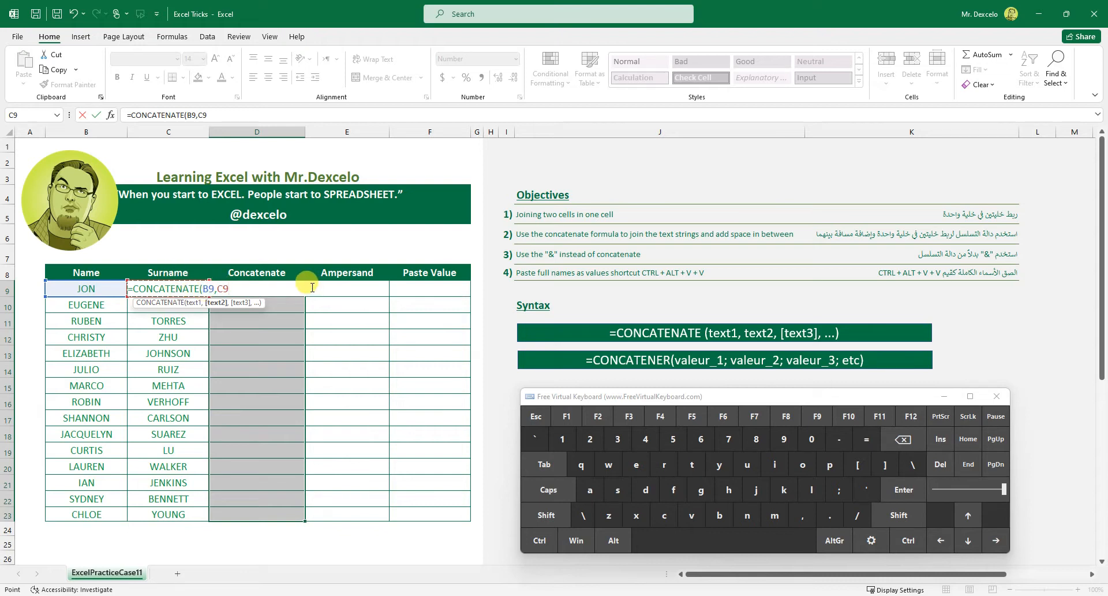
left_click(539, 540)
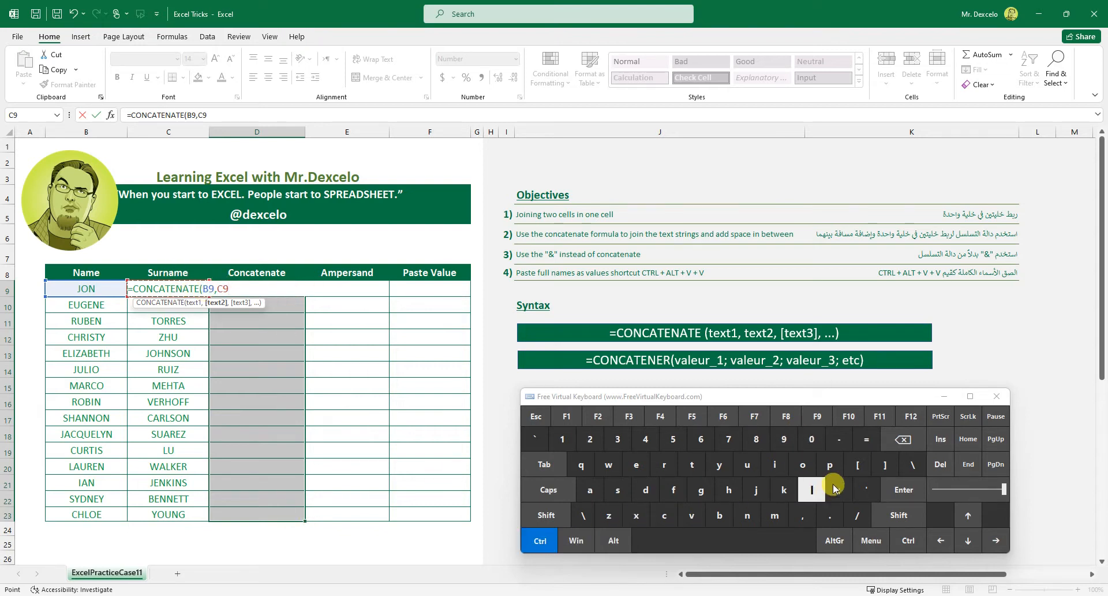
left_click(901, 490)
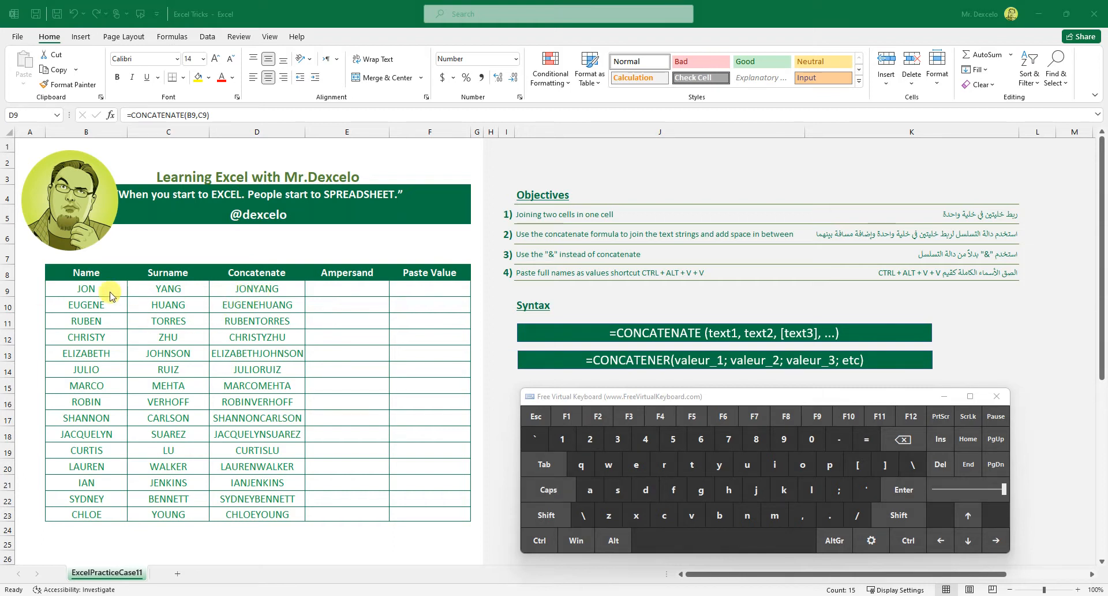
left_click_drag(119, 288, 137, 288)
left_click_drag(252, 294, 256, 292)
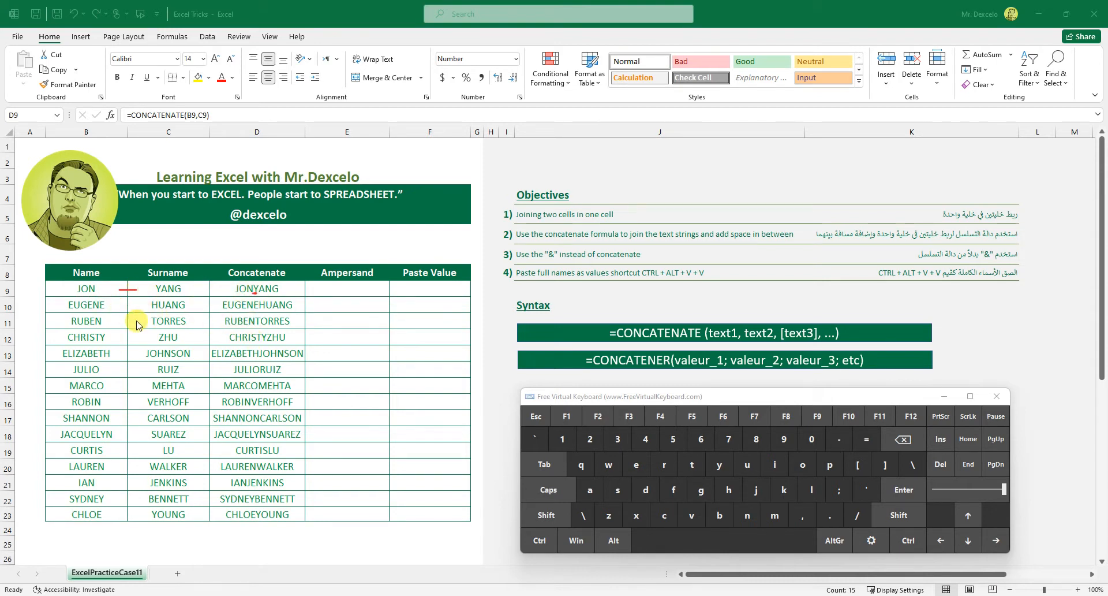
left_click_drag(123, 306, 139, 307)
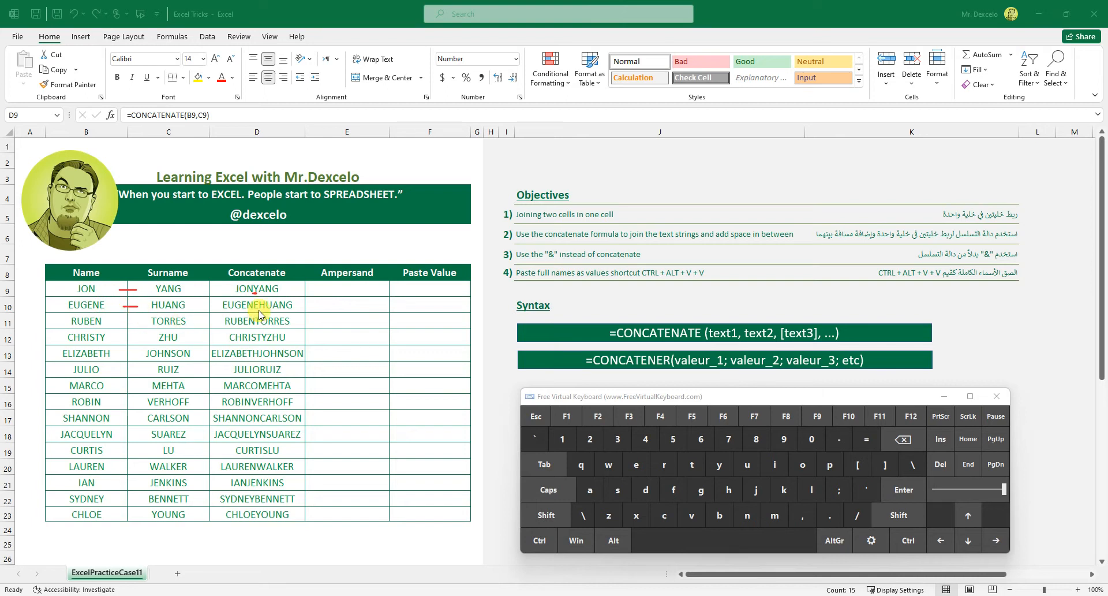
left_click_drag(259, 310, 261, 310)
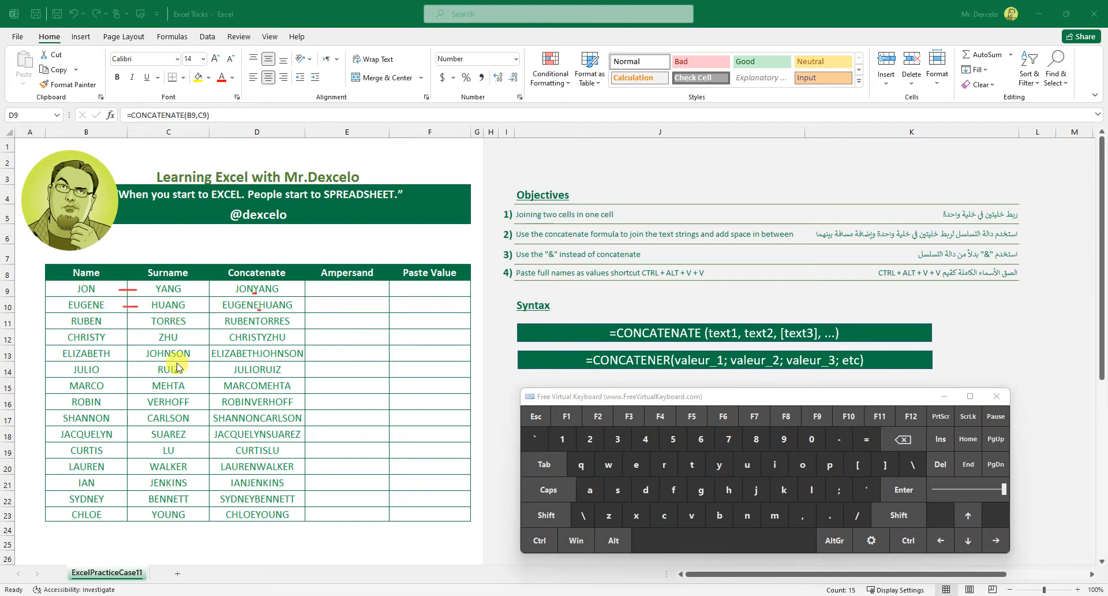
left_click_drag(123, 322, 142, 322)
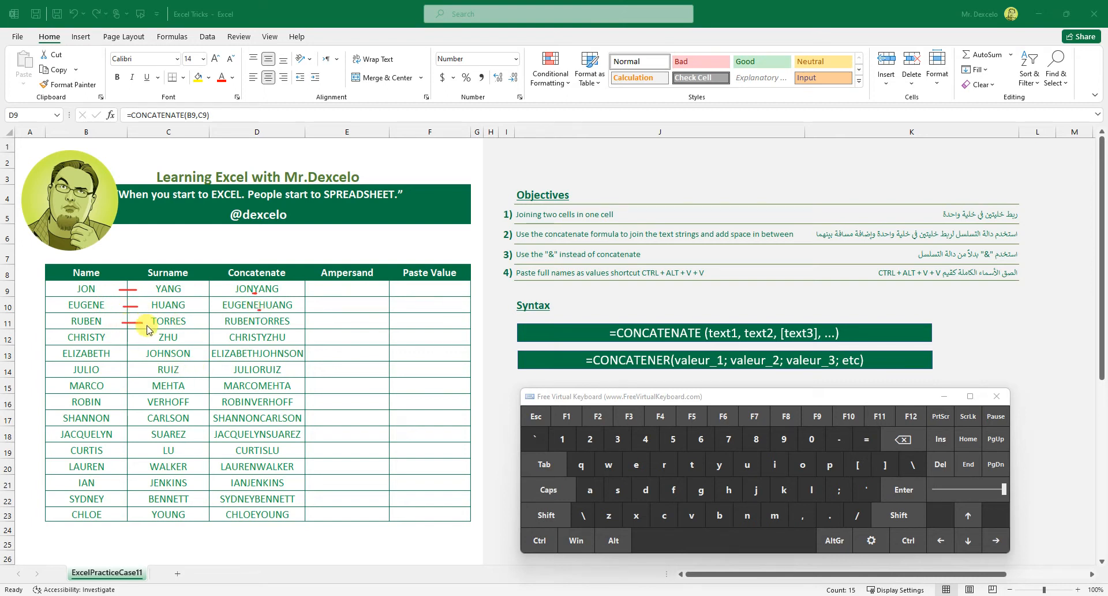
left_click(258, 326)
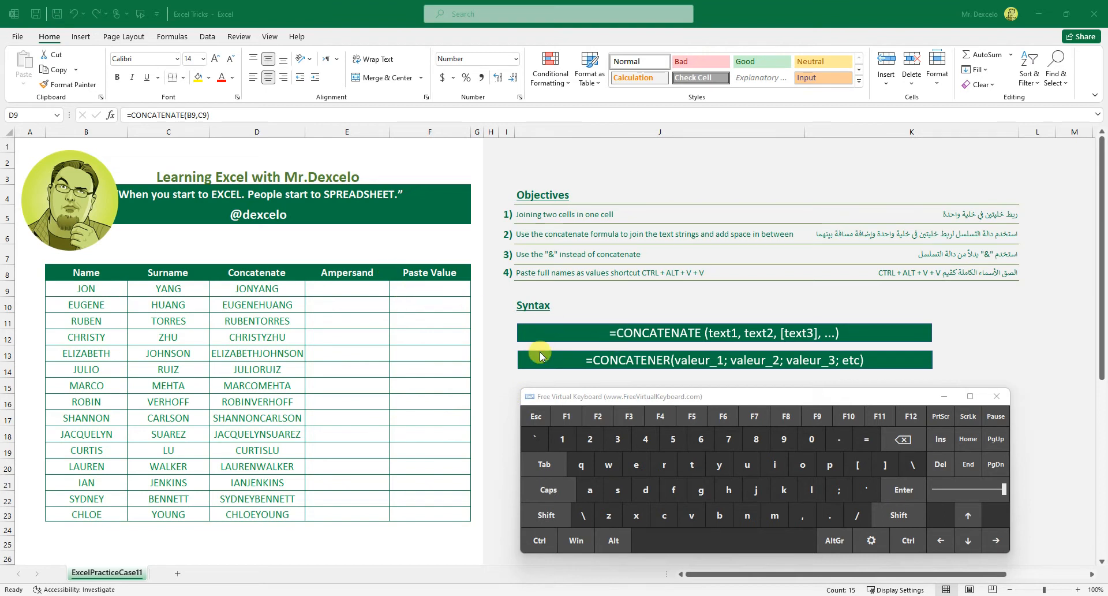
left_click(326, 339)
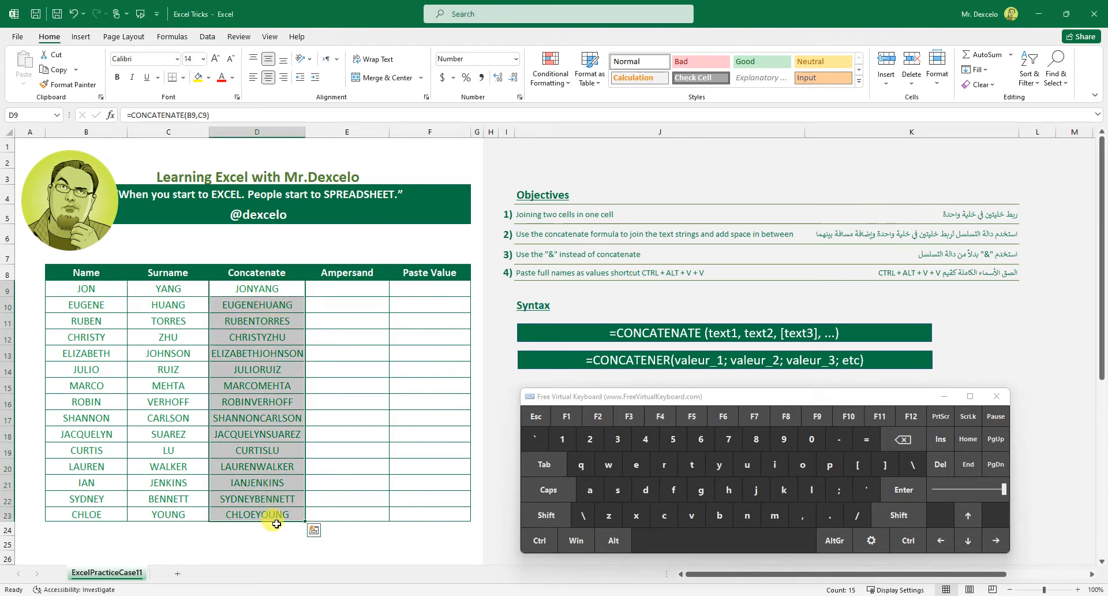
Insert a quoted space as the middle argument of D9's CONCATENATE formula, between B9 and C9, and enter it in all selected cells at once.
left_click(600, 418)
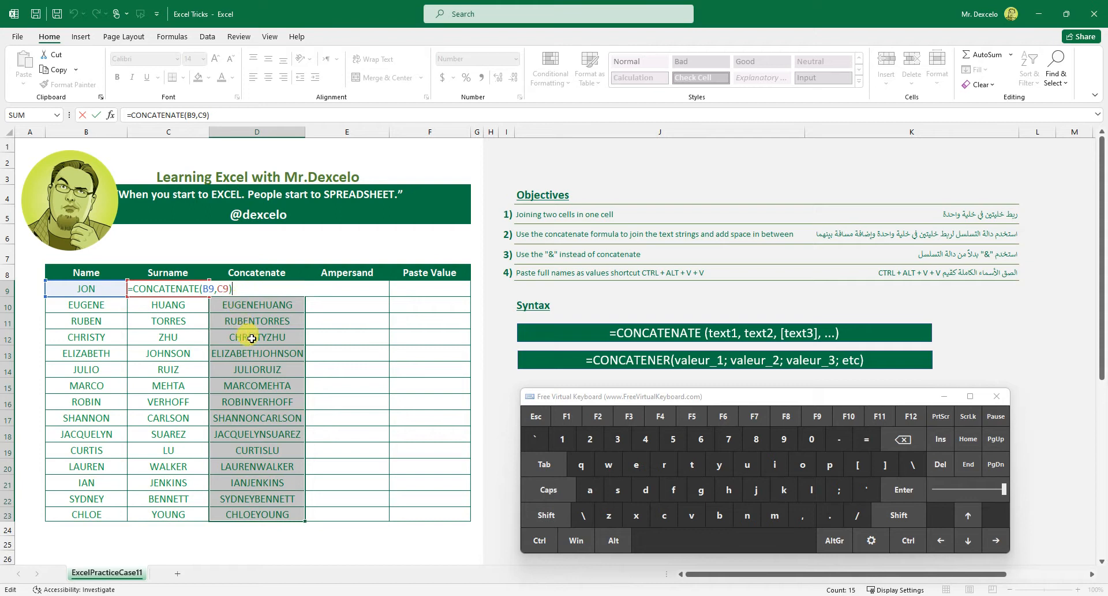
left_click(217, 288)
left_click(544, 513)
left_click(865, 489)
left_click(546, 515)
left_click(865, 489)
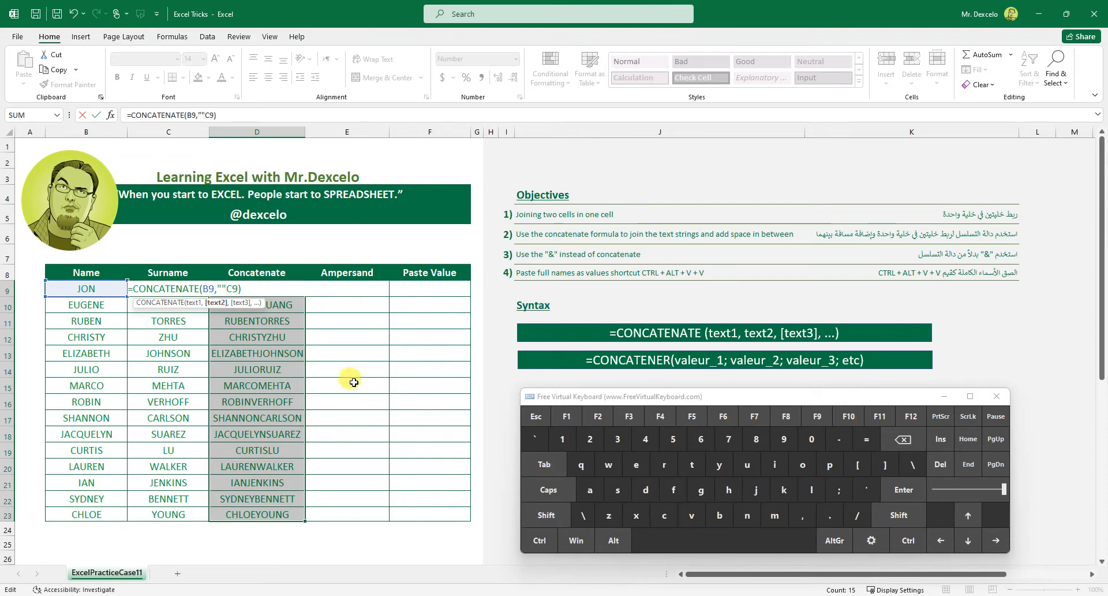
left_click(221, 288)
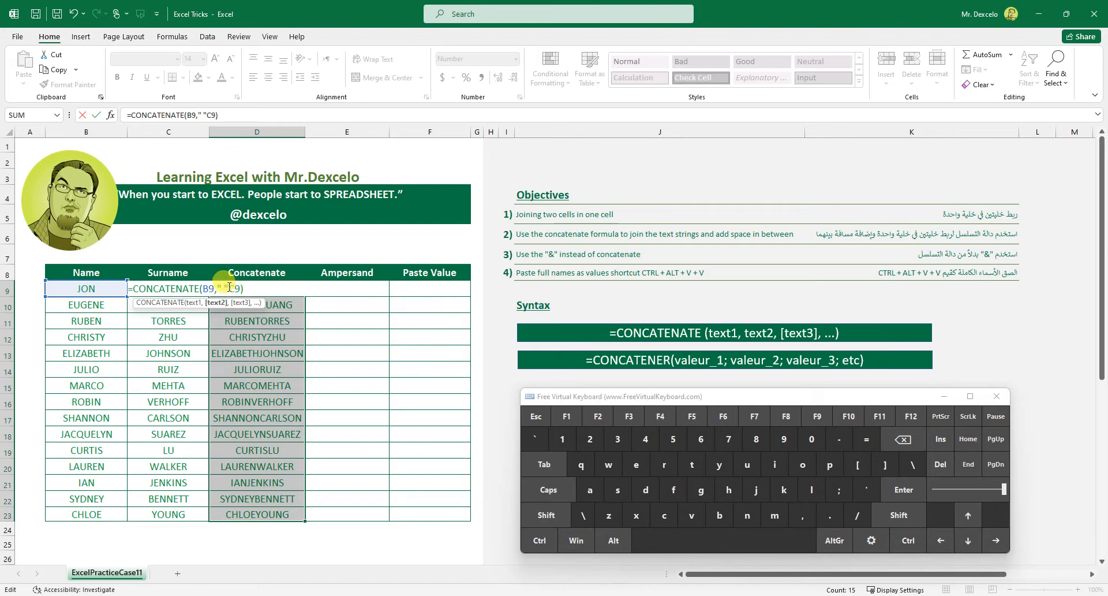
left_click(802, 515)
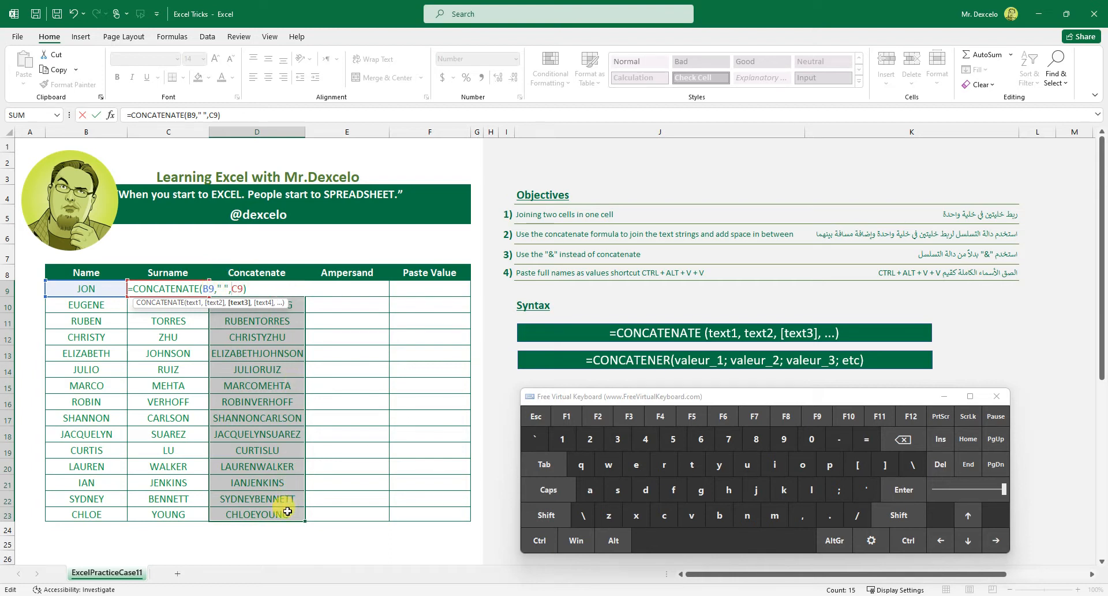
left_click(539, 540)
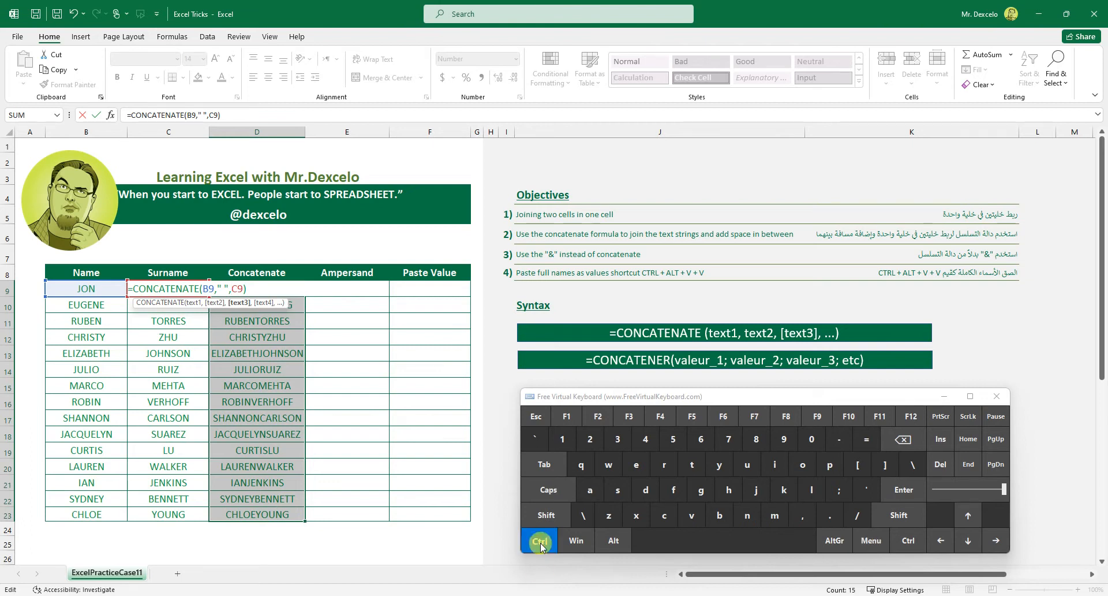
left_click(917, 495)
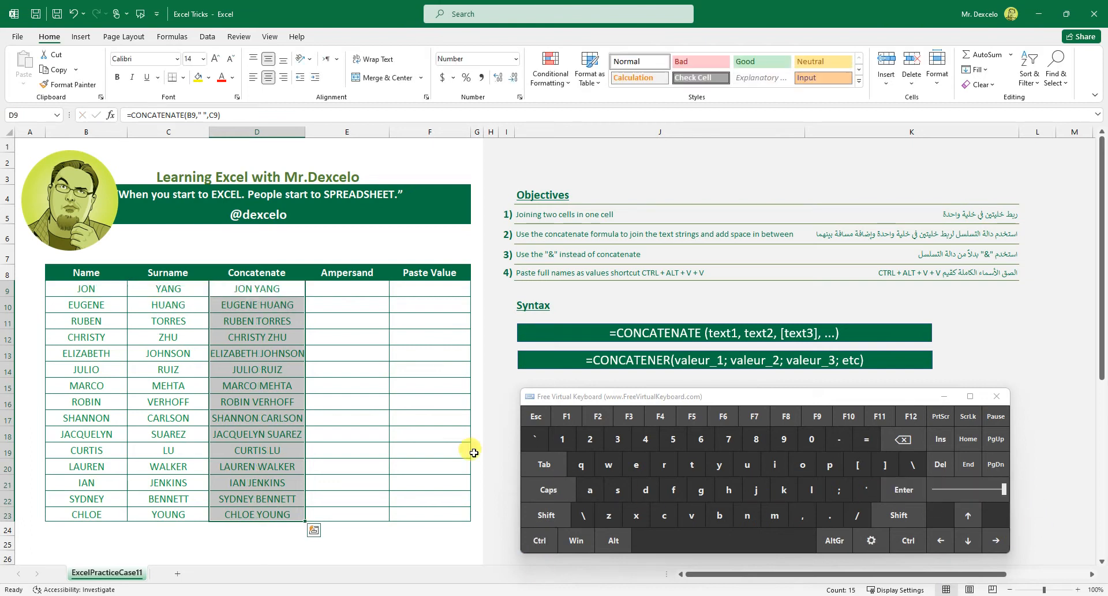
Inspect the CONCATENATE formulas in D10 and D11 and their cell references, leaving them unedited.
left_click(245, 305)
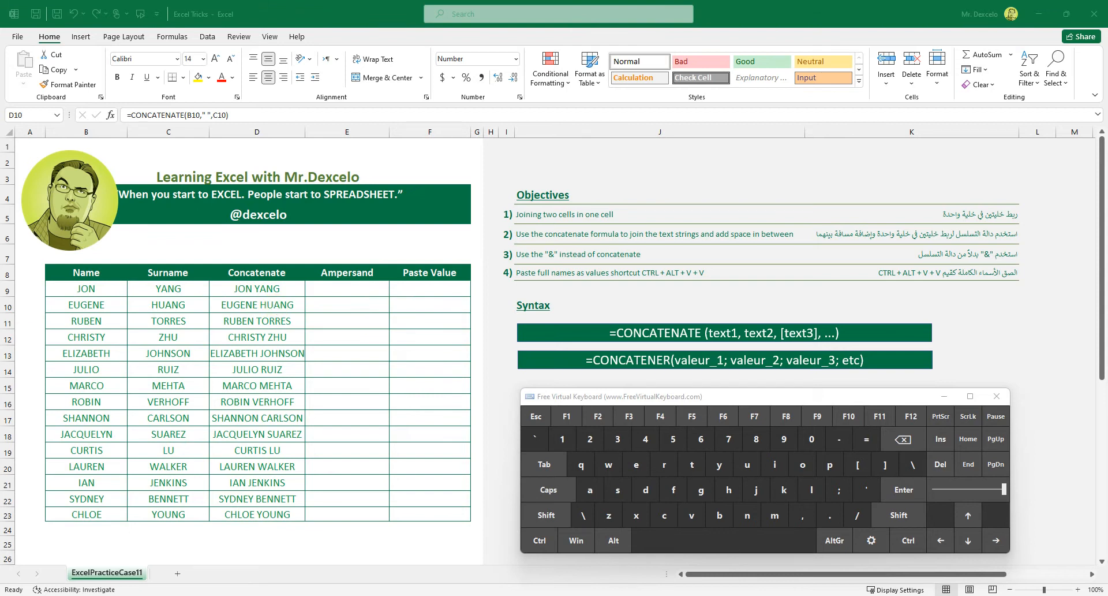
left_click(252, 318)
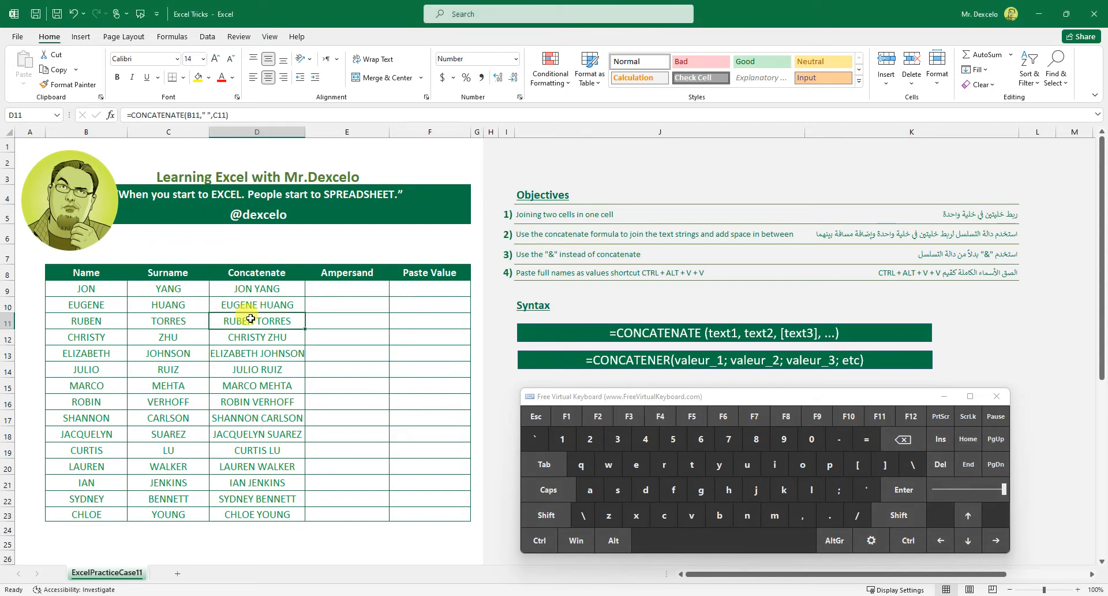
left_click(598, 416)
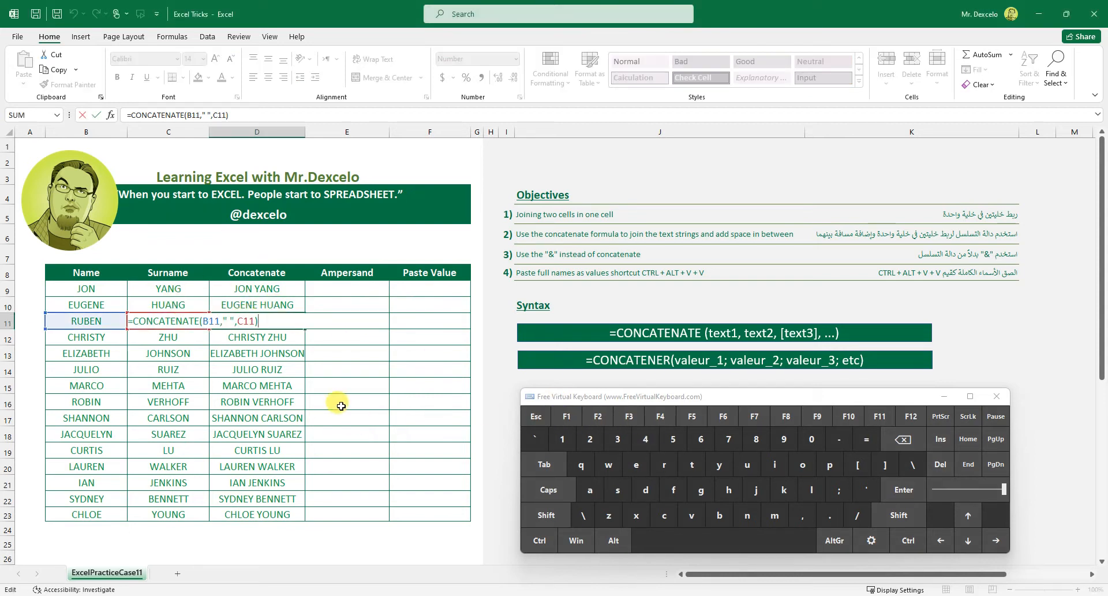
left_click(536, 415)
left_click(292, 304)
left_click(597, 415)
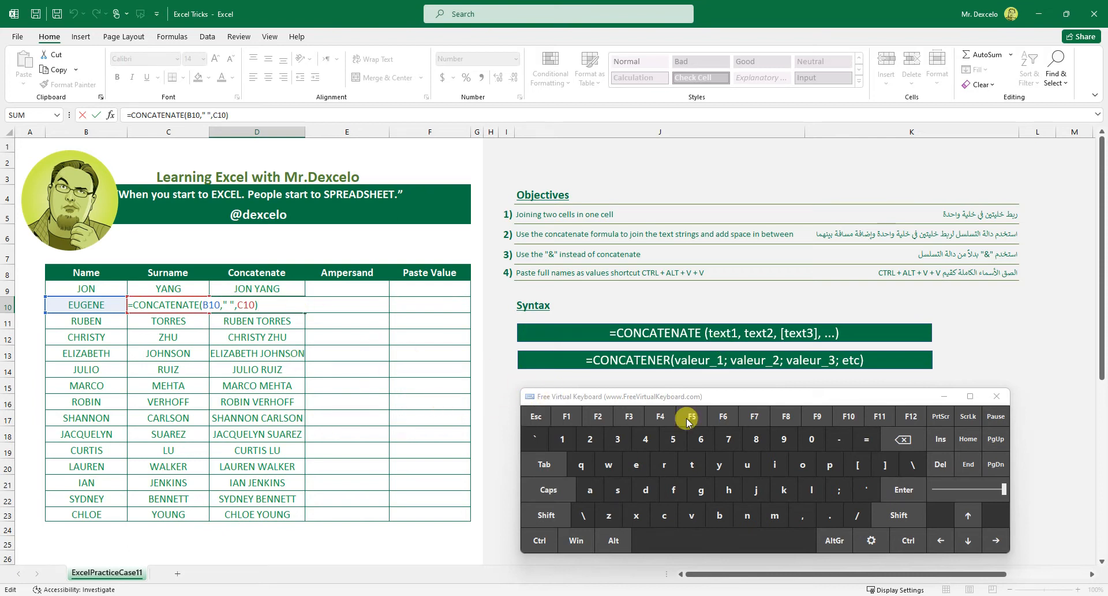
left_click(537, 415)
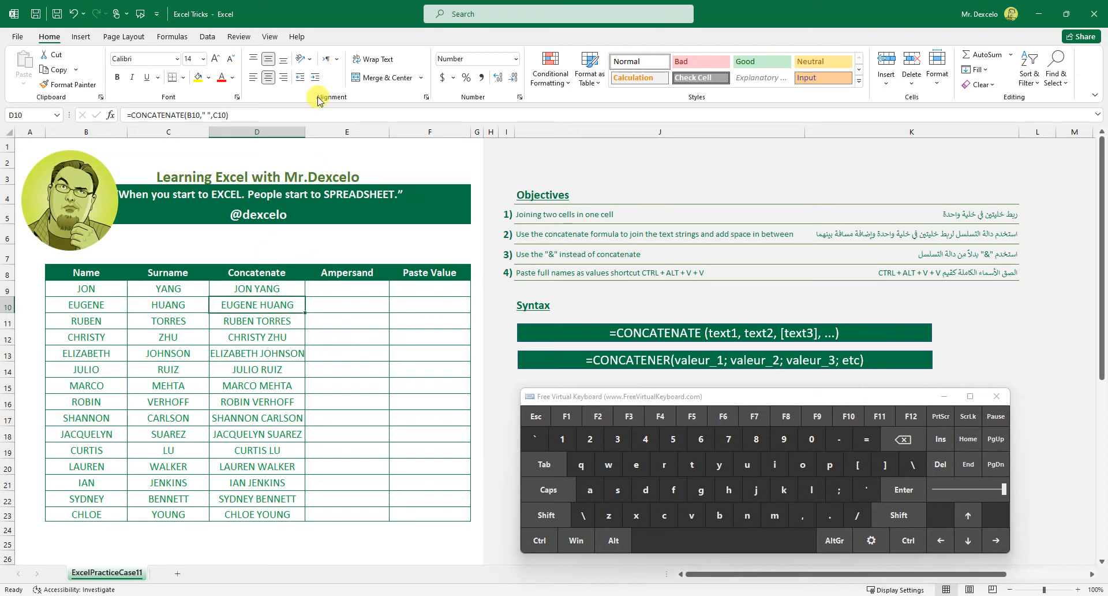
Widen the Concatenate column (D) slightly to give the longest full names more room.
left_click_drag(303, 134, 307, 135)
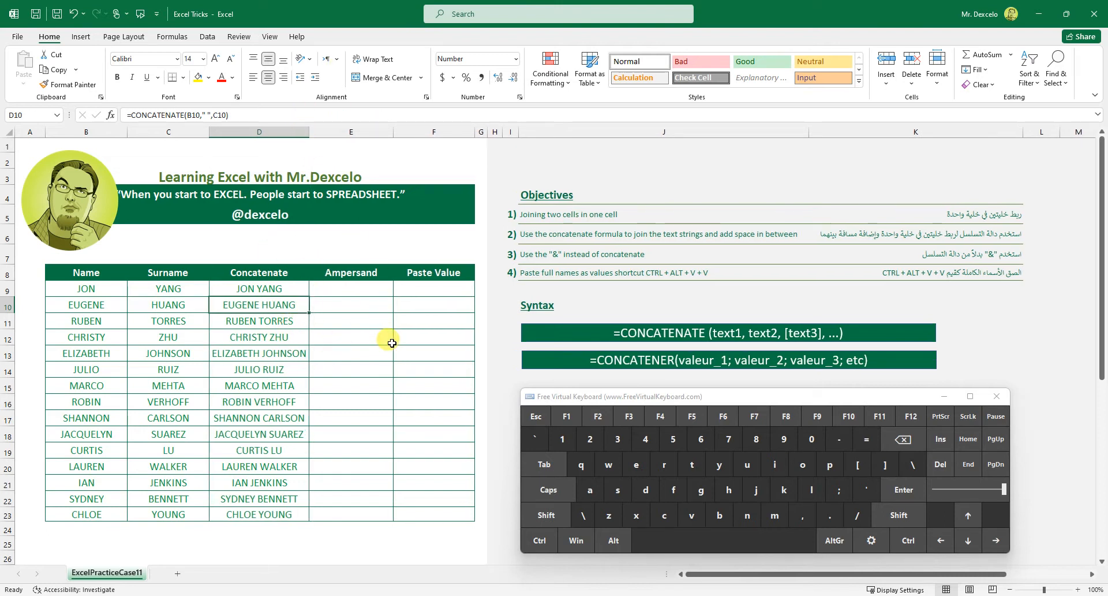
left_click(349, 287)
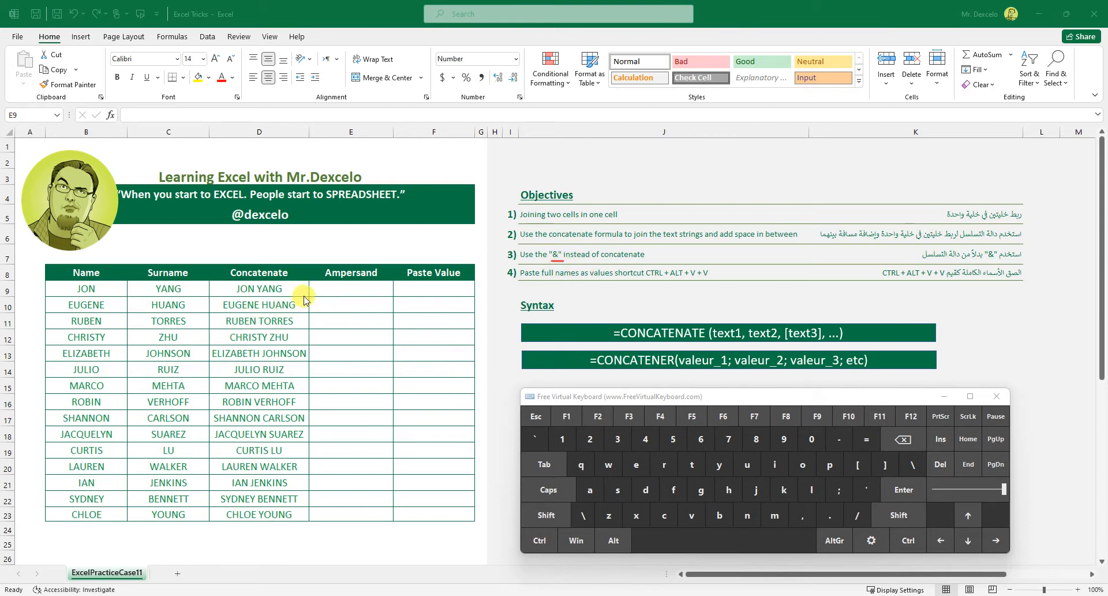
mouse_move(261, 296)
left_mouse_down()
mouse_move(276, 277)
mouse_move(244, 292)
left_mouse_up()
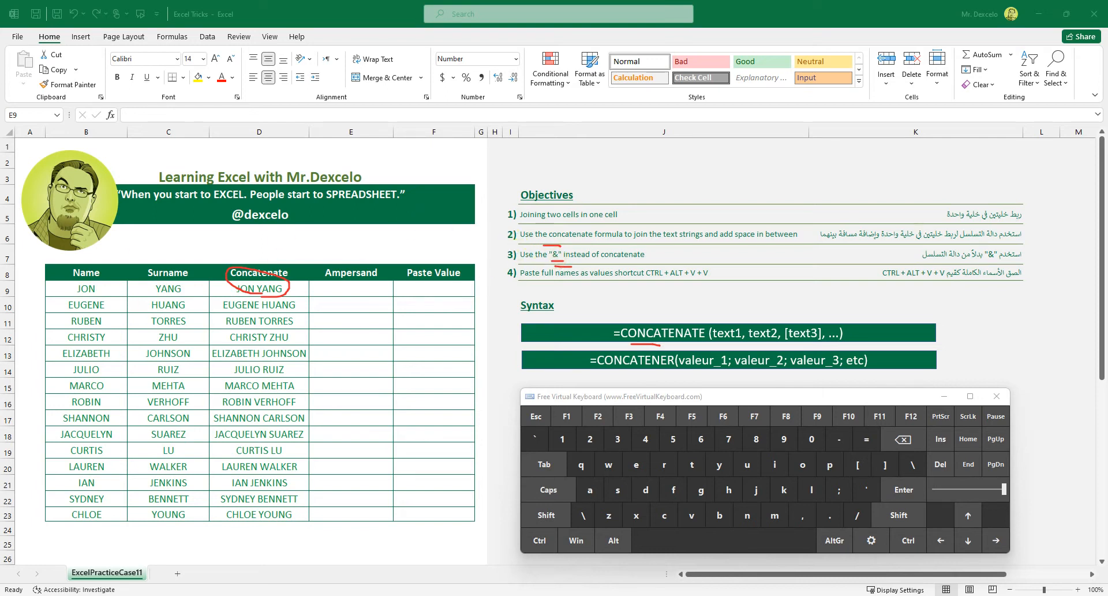
key("Escape")
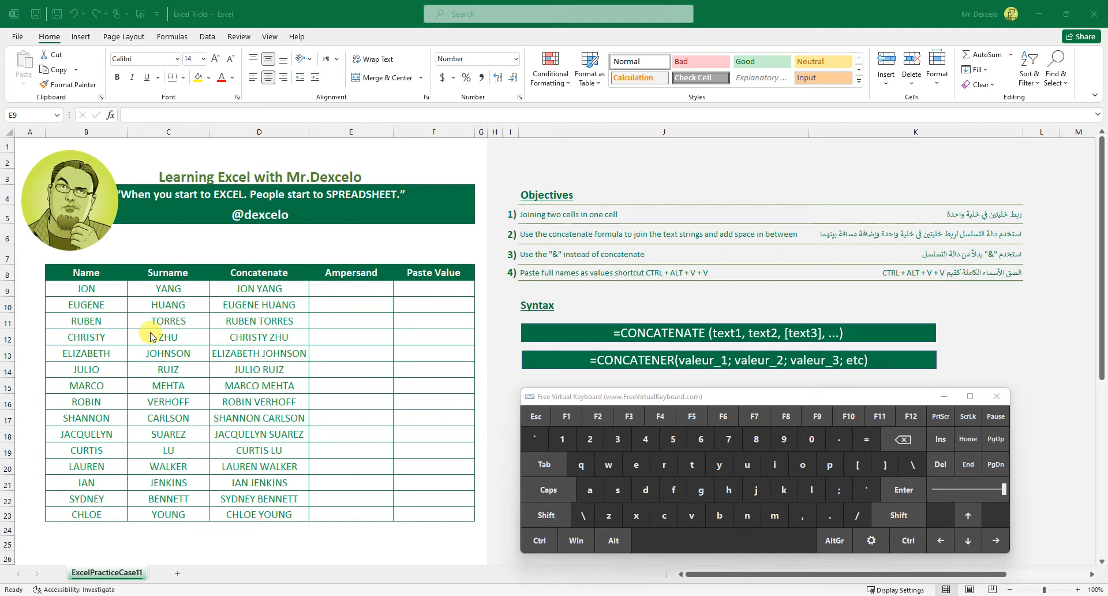
Select E9:E23 in the Ampersand column and start a formula with B9 followed by an ampersand.
left_click(364, 291)
left_click_drag(367, 290, 360, 514)
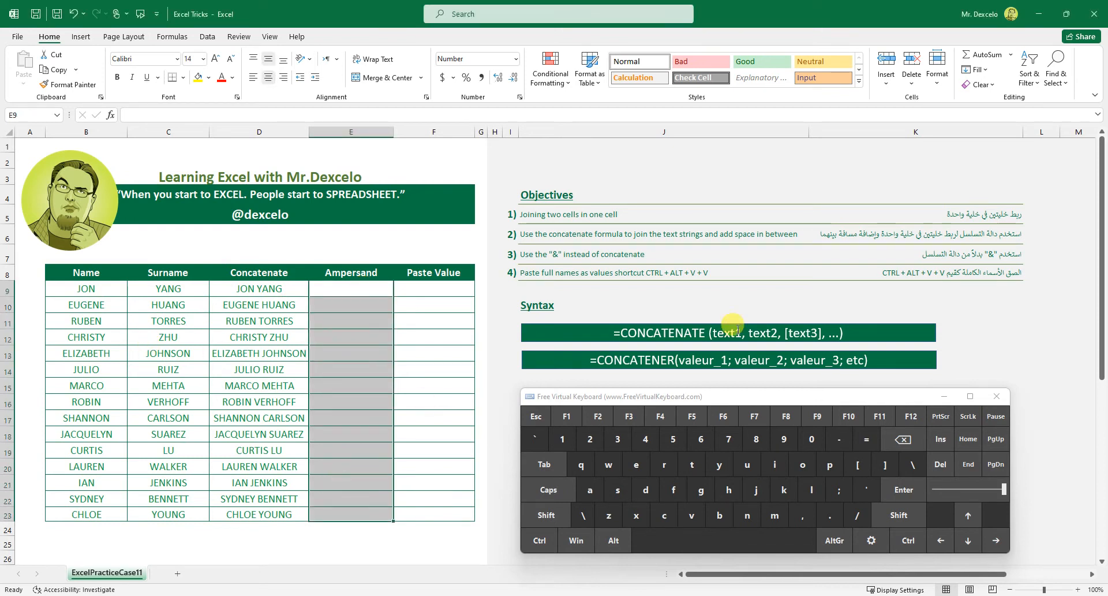
left_click(867, 439)
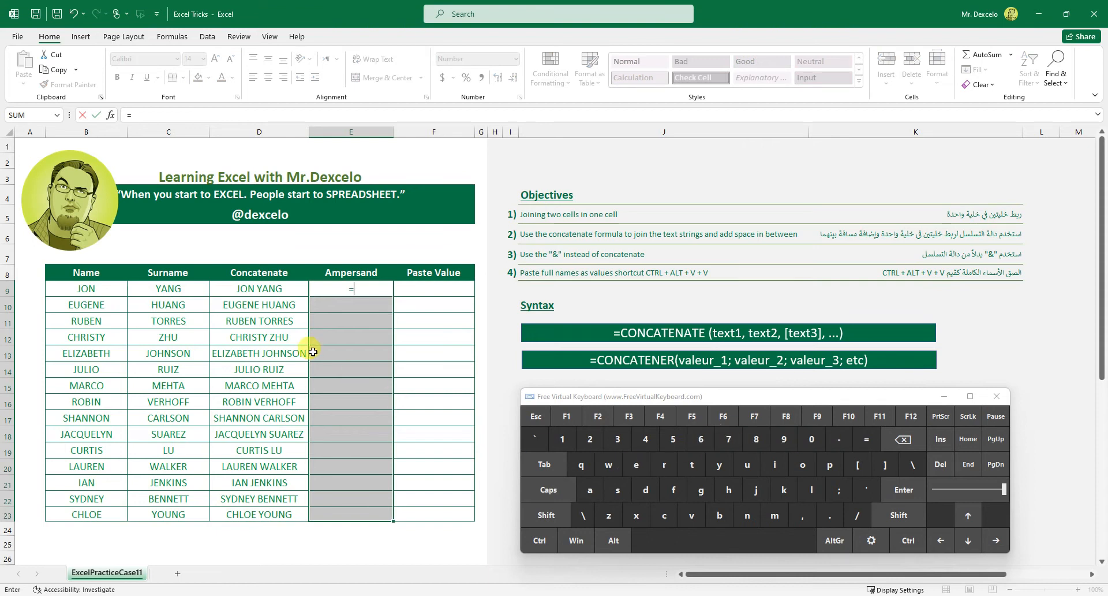
left_click(97, 288)
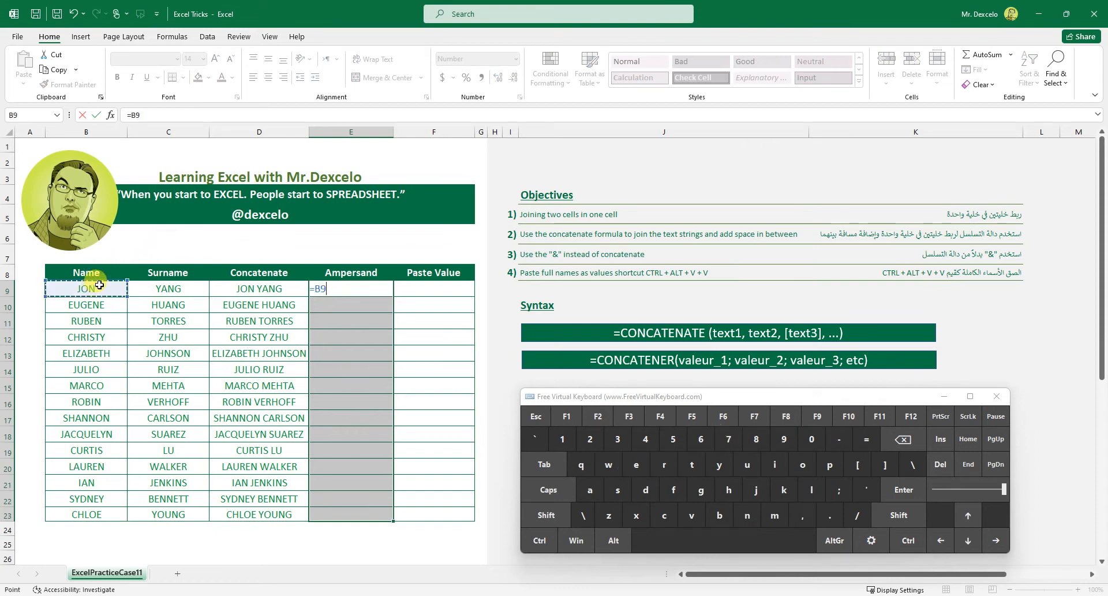
left_click(546, 516)
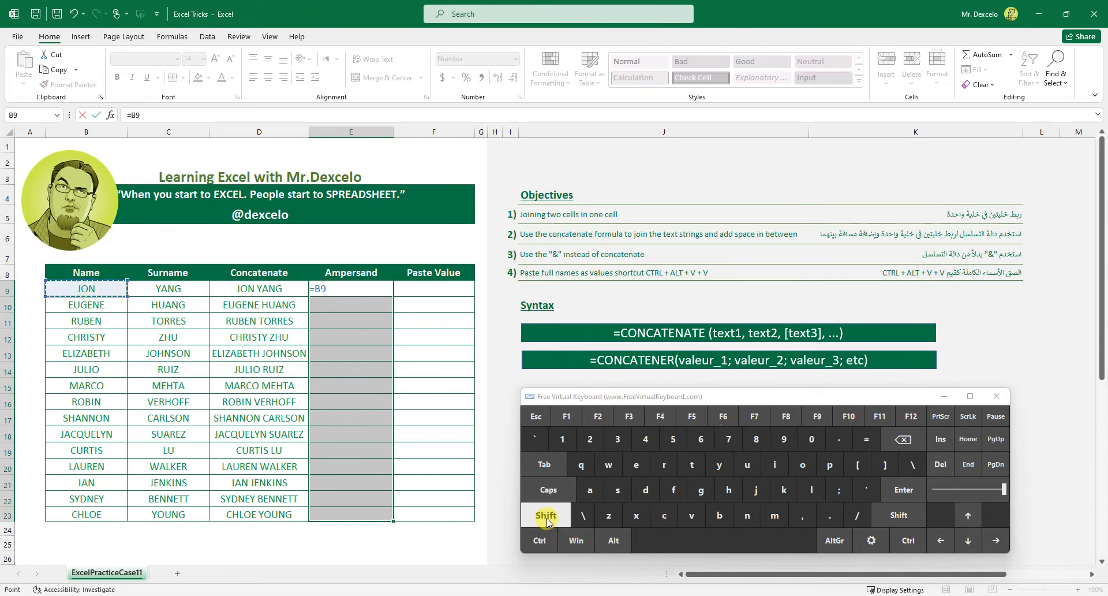
left_click(728, 442)
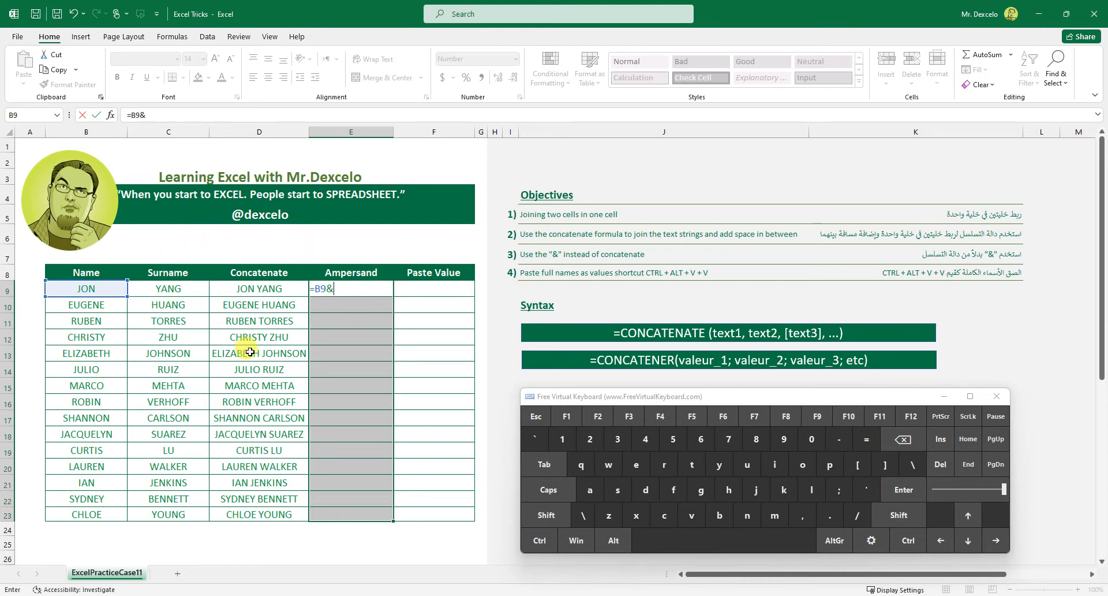
Complete the formula as =B9&" "&C9 and enter it in all selected Ampersand cells at once.
left_click(546, 515)
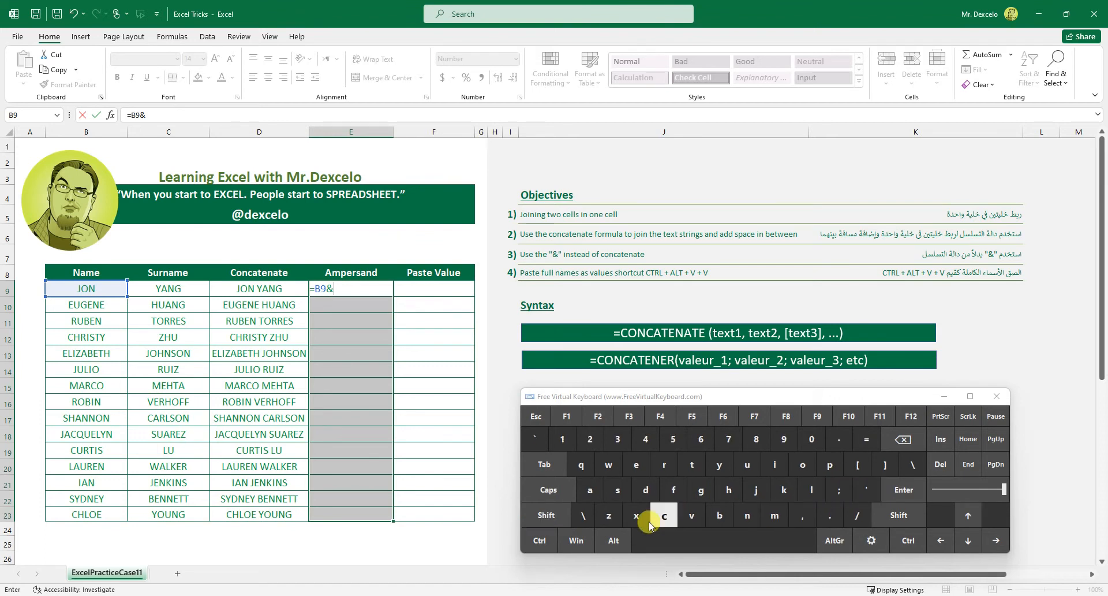
left_click(866, 489)
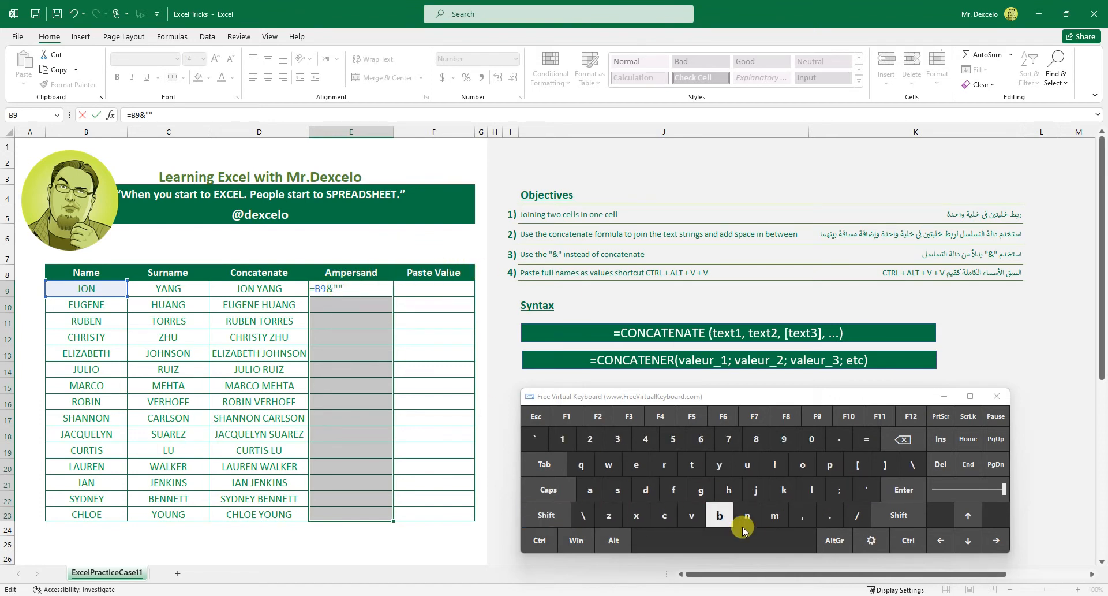
left_click(772, 538)
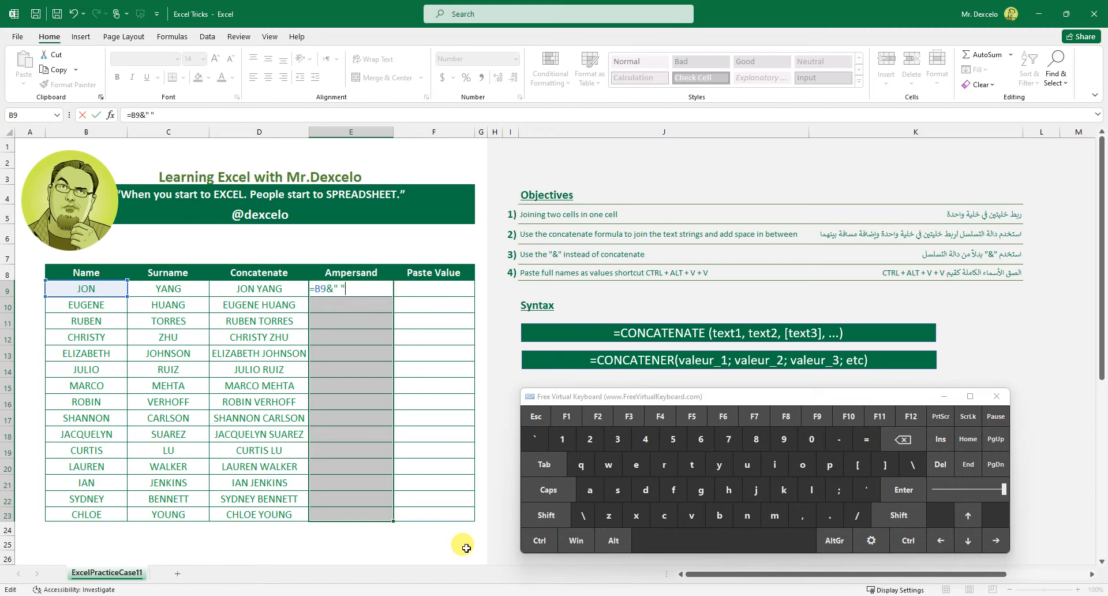
left_click(537, 515)
left_click(728, 440)
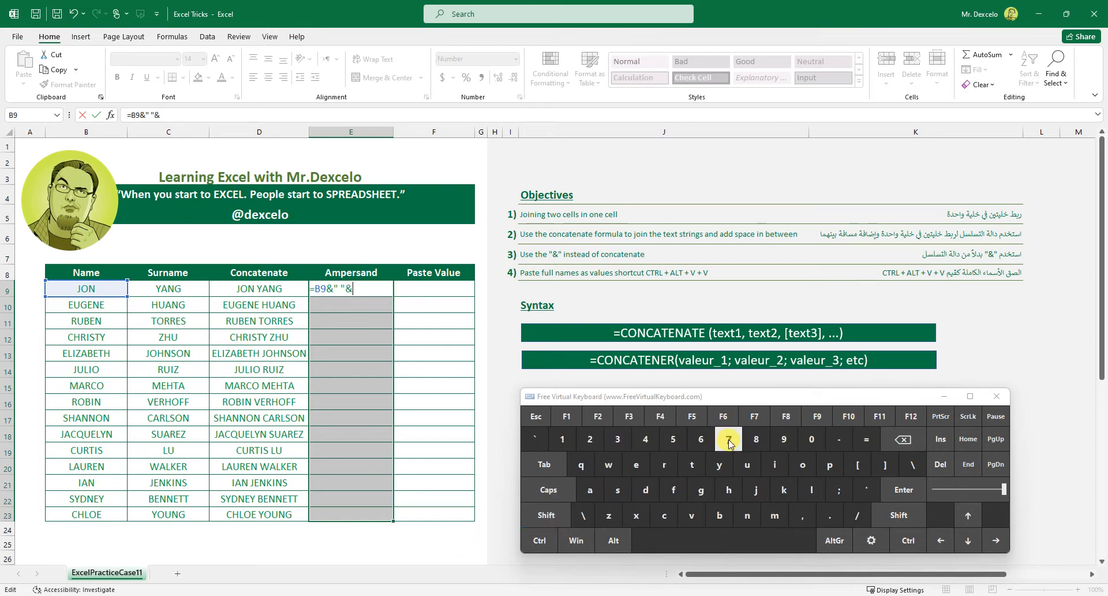
left_click(185, 288)
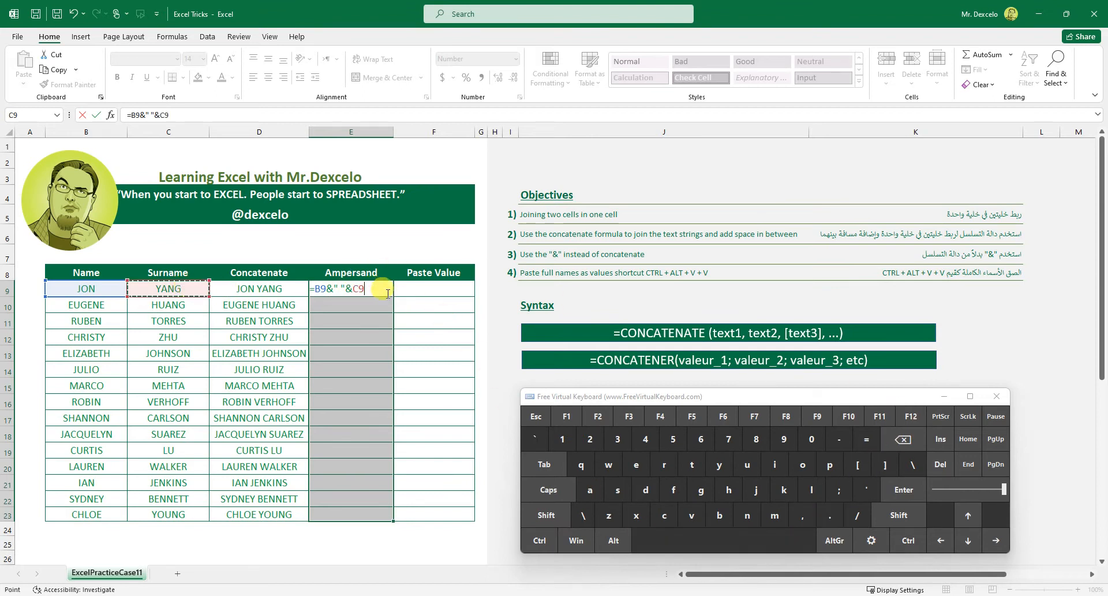
left_click(541, 541)
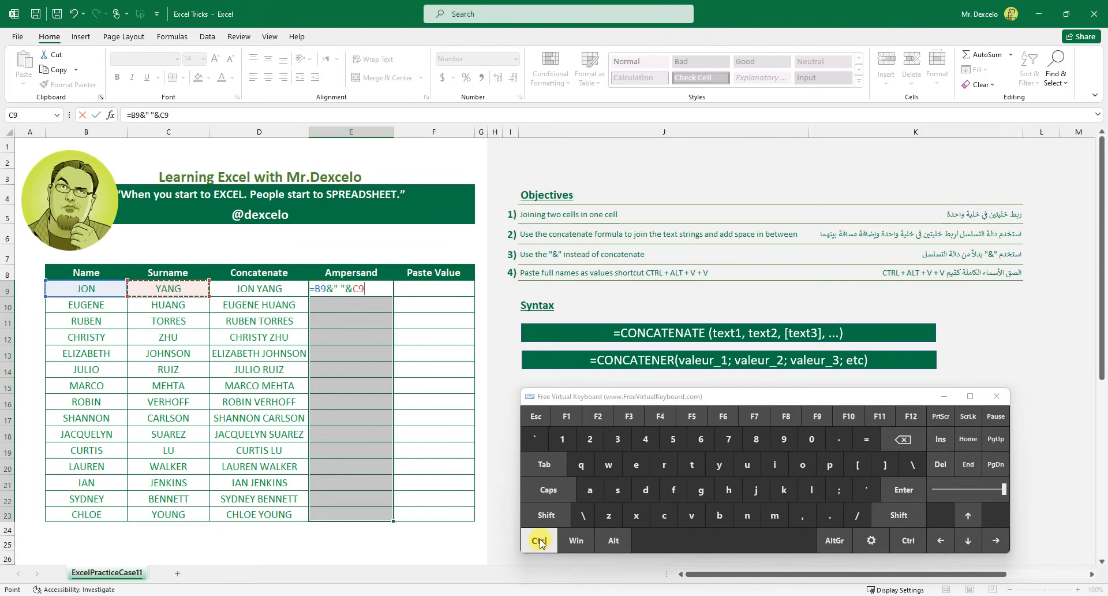
left_click(900, 490)
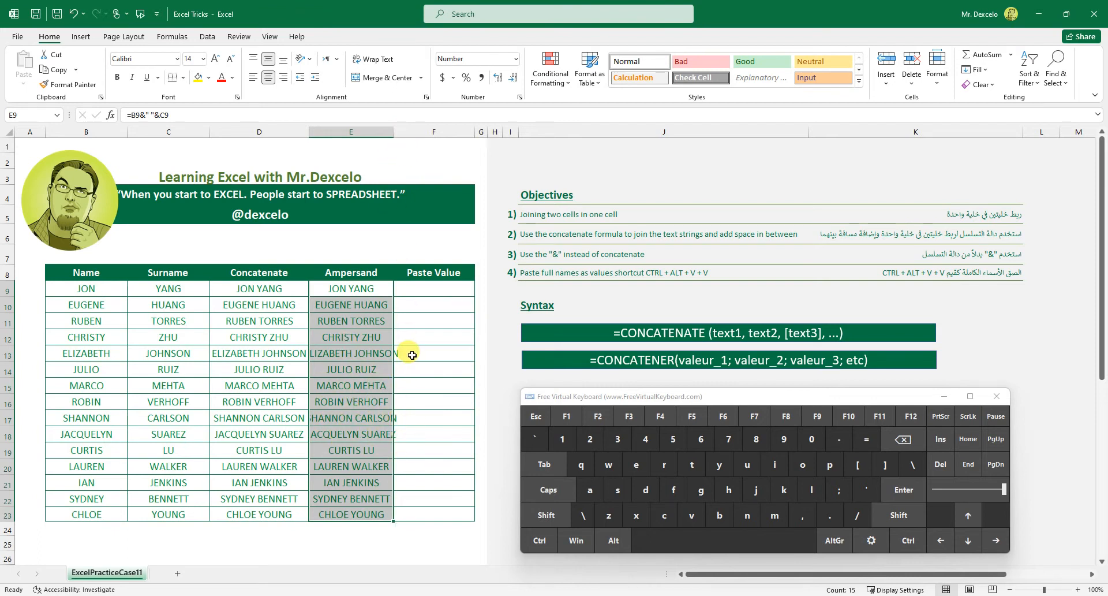
left_click(945, 85)
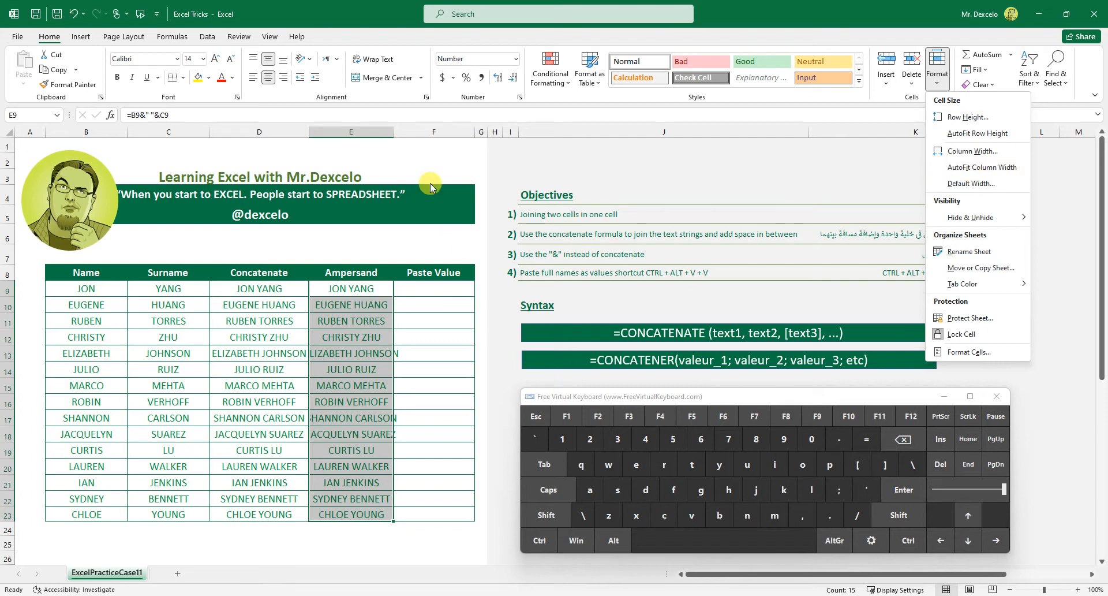
left_click(397, 150)
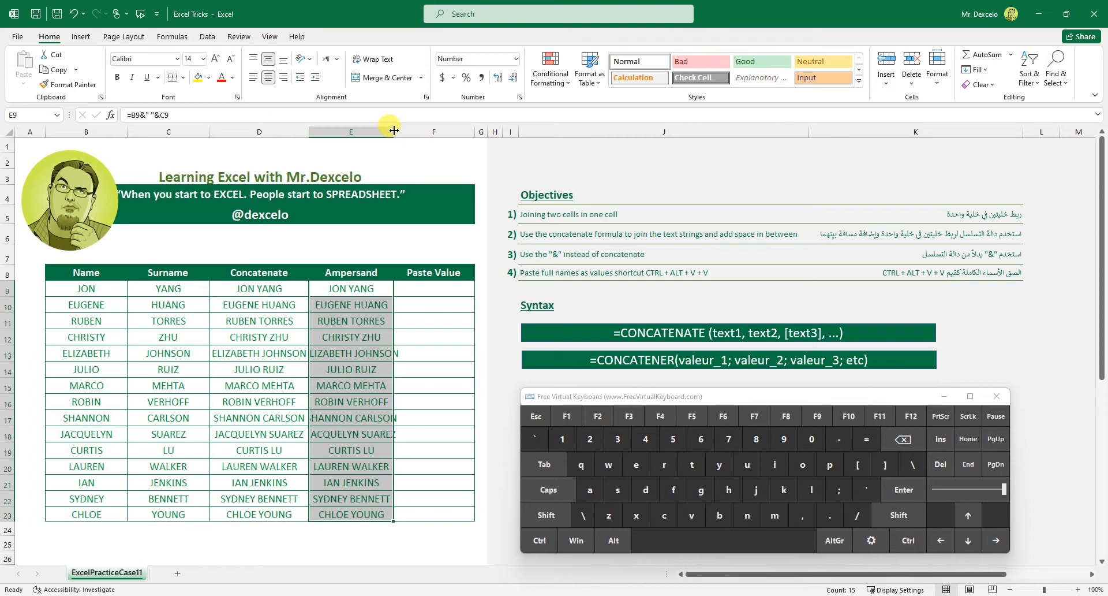
double_click(393, 132)
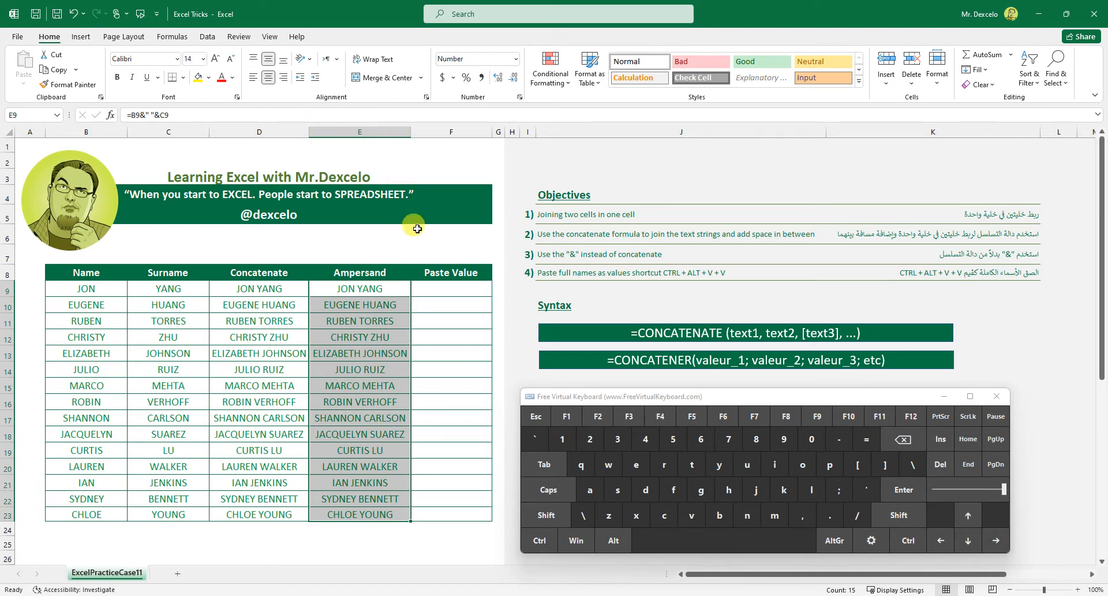
left_click(539, 540)
left_click(609, 515)
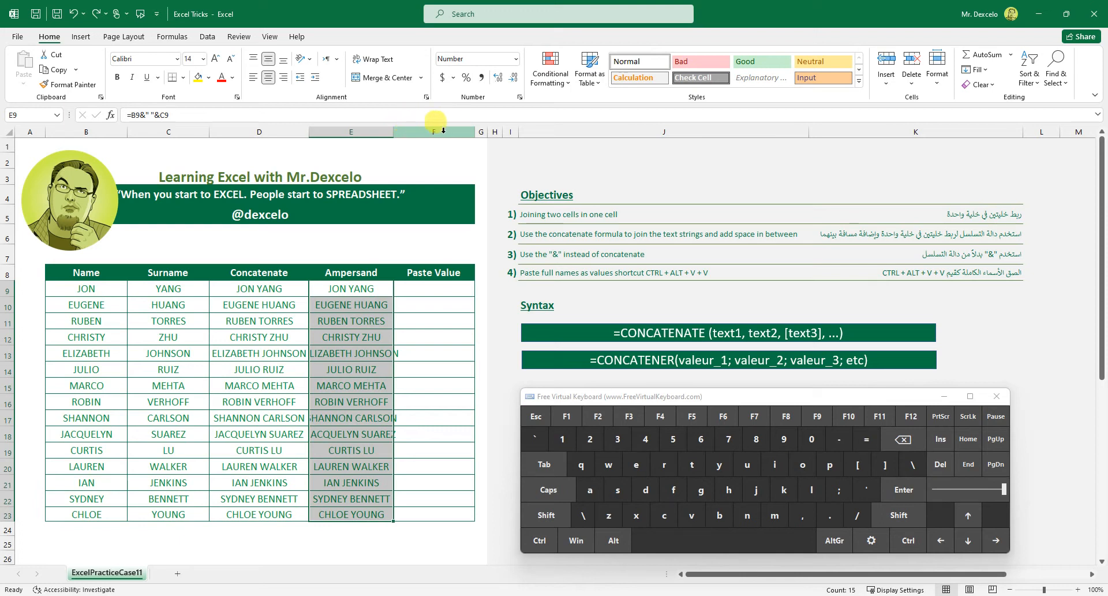
AutoFit the width of the Ampersand column (E) to its contents.
double_click(393, 131)
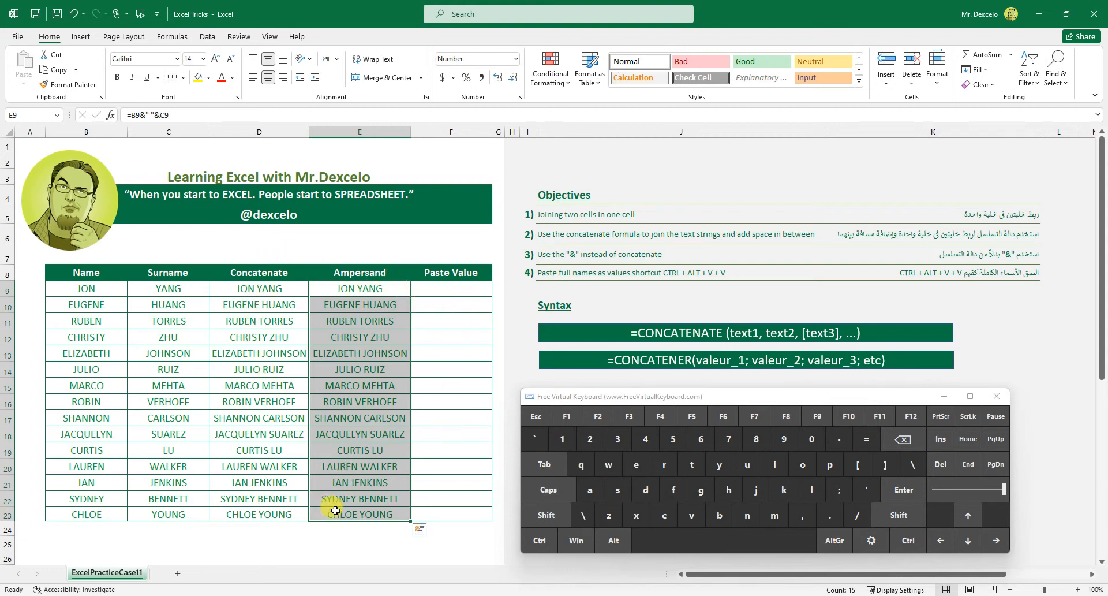
Copy the Ampersand results in E9:E23 and select F9 as the paste destination in the Paste Value column.
left_click(540, 539)
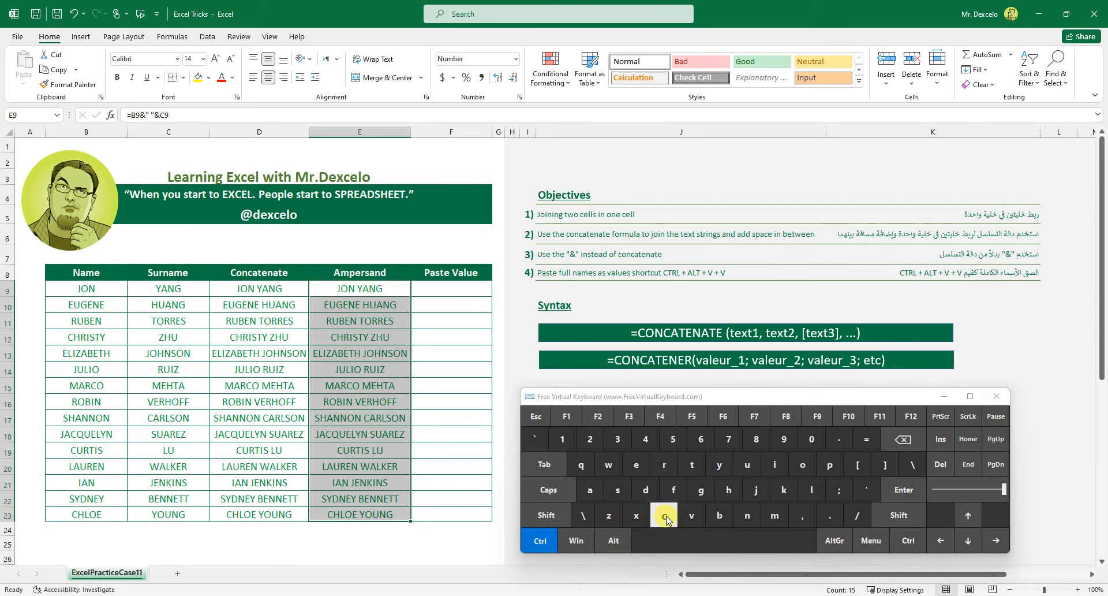
left_click(665, 516)
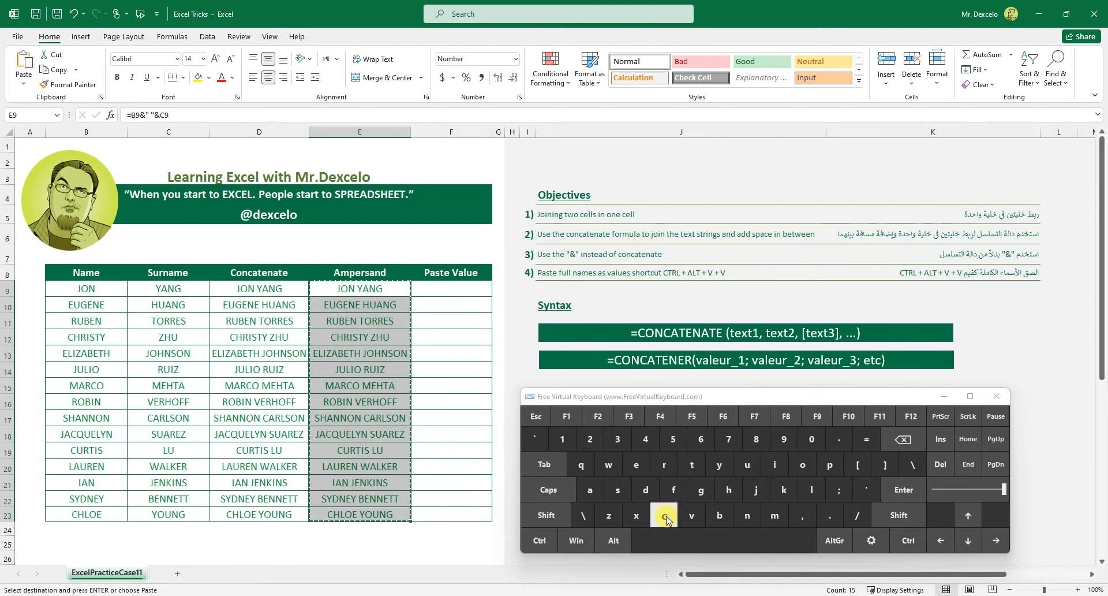
left_click(435, 284)
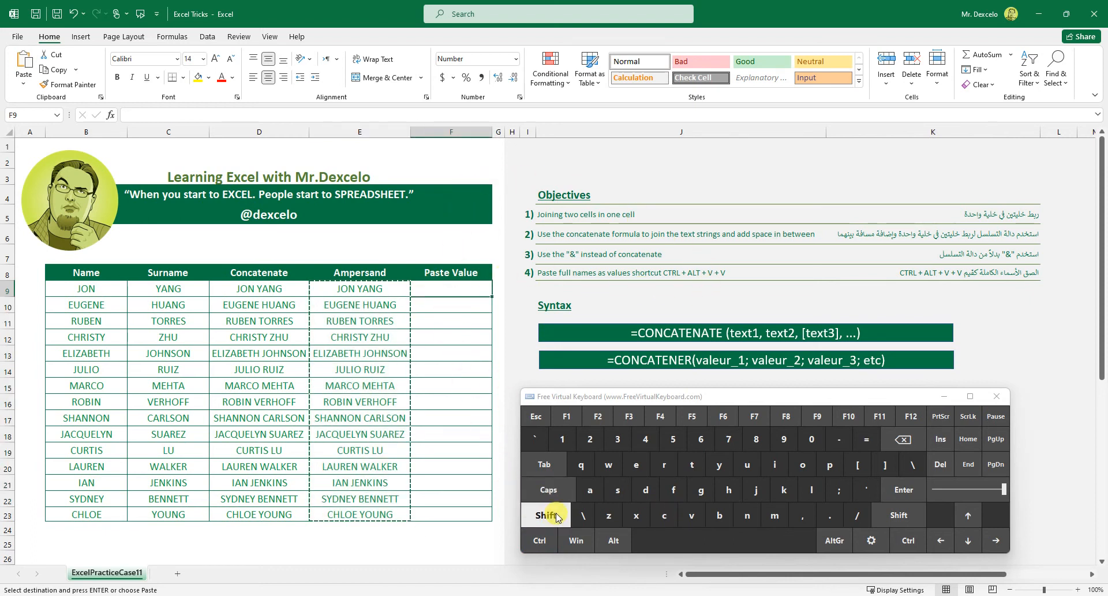
right_click(450, 290)
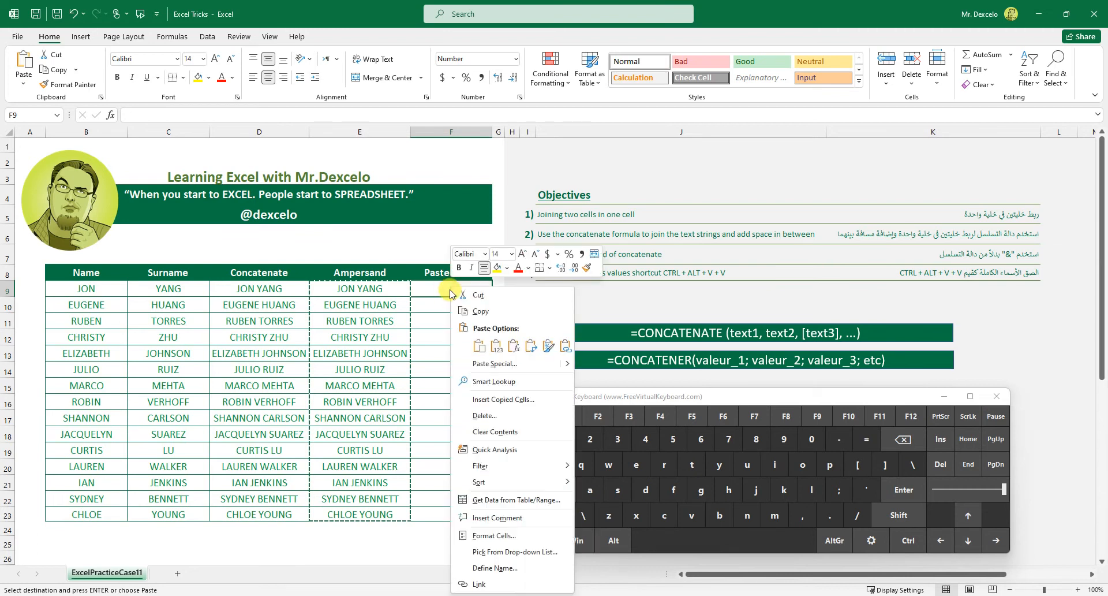
mouse_move(569, 367)
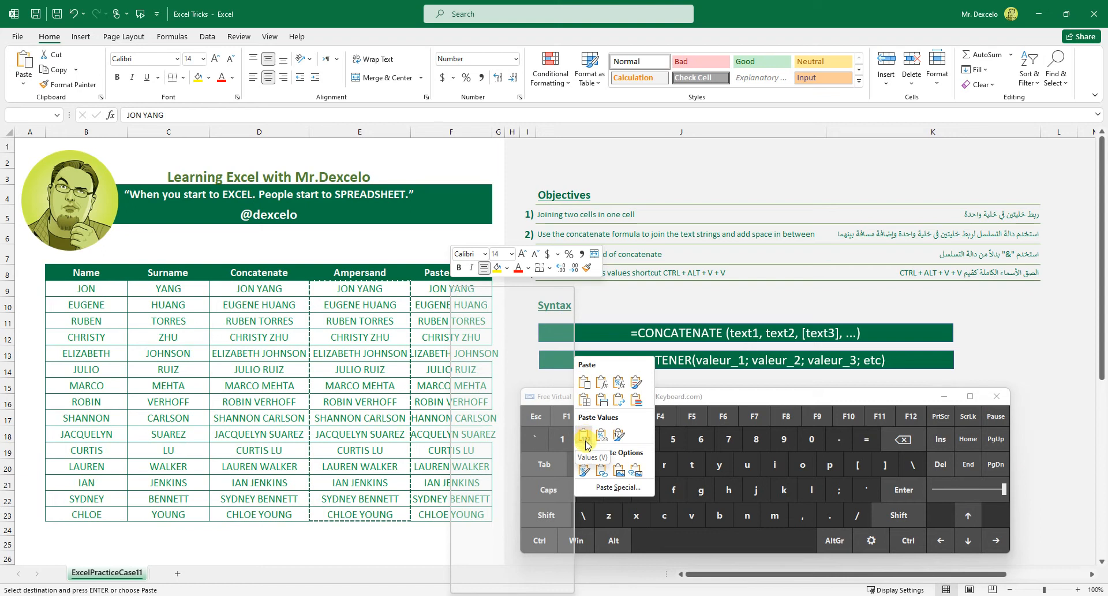
left_click(428, 292)
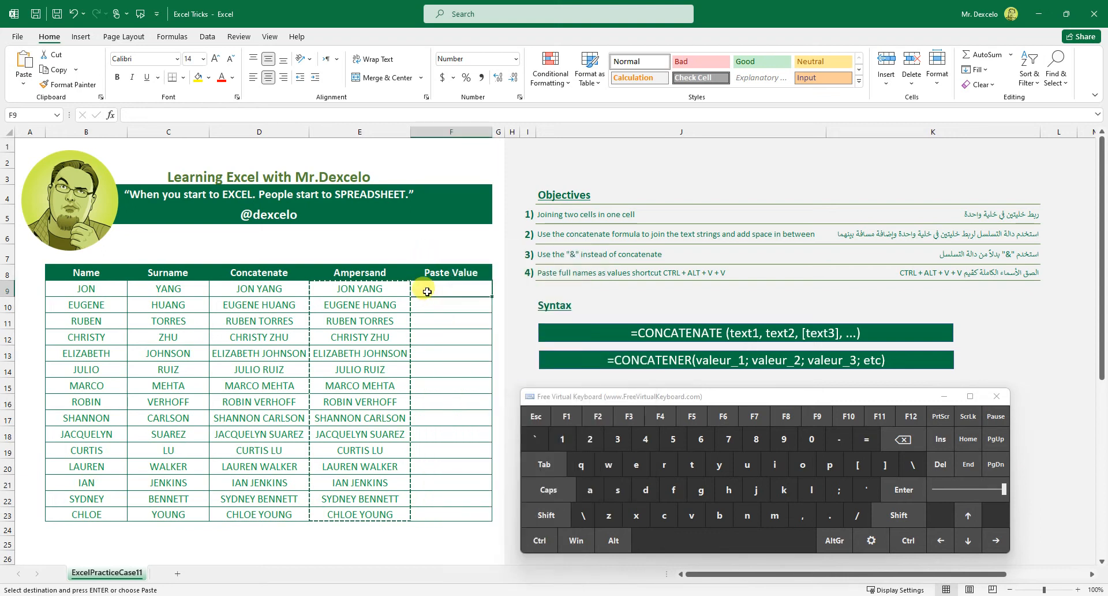
Try Paste Special with the Values option at F9 for the copied full names, and undo that paste.
left_click(538, 535)
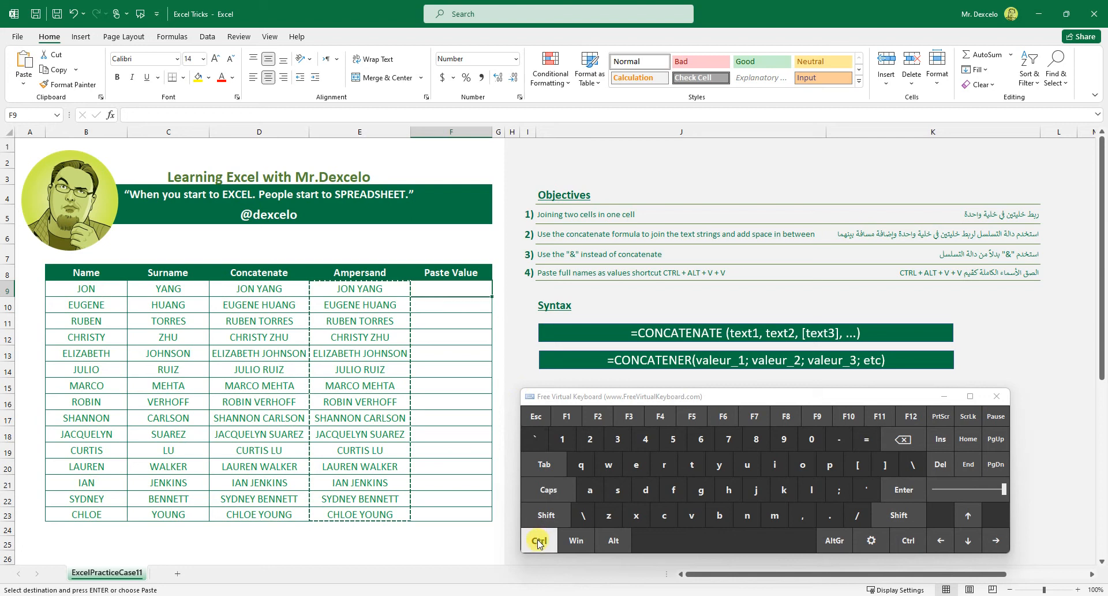
left_click(614, 540)
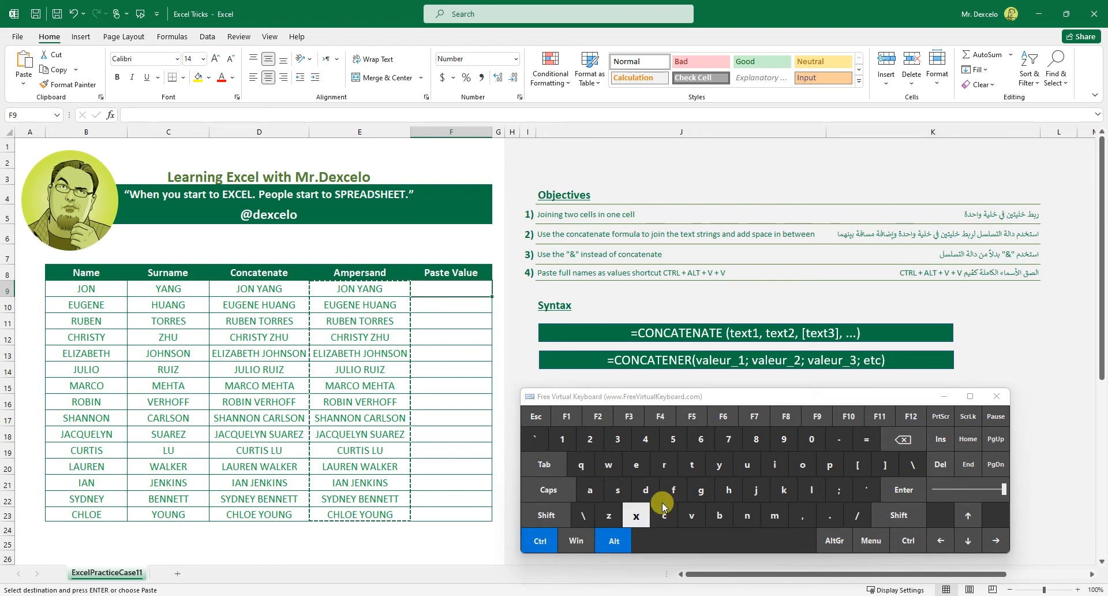
left_click(691, 515)
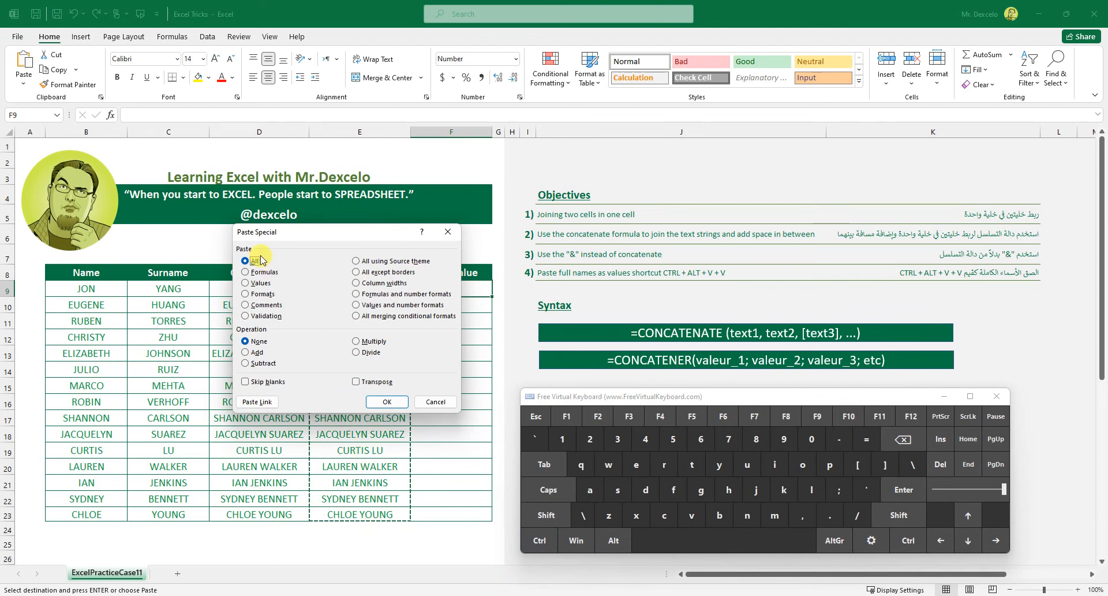
left_click_drag(281, 236, 236, 243)
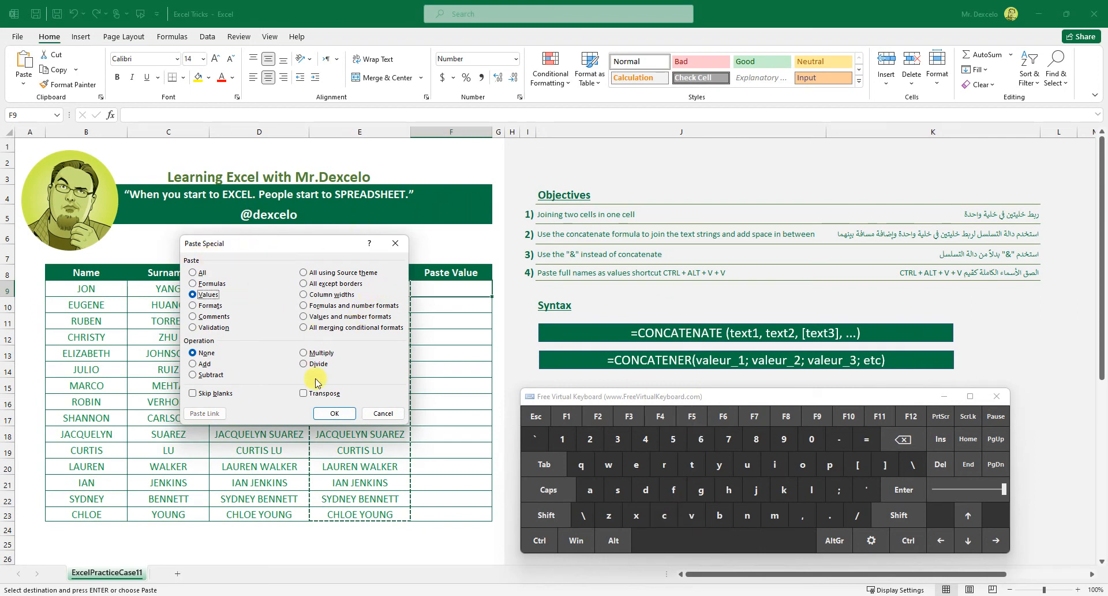
left_click(327, 414)
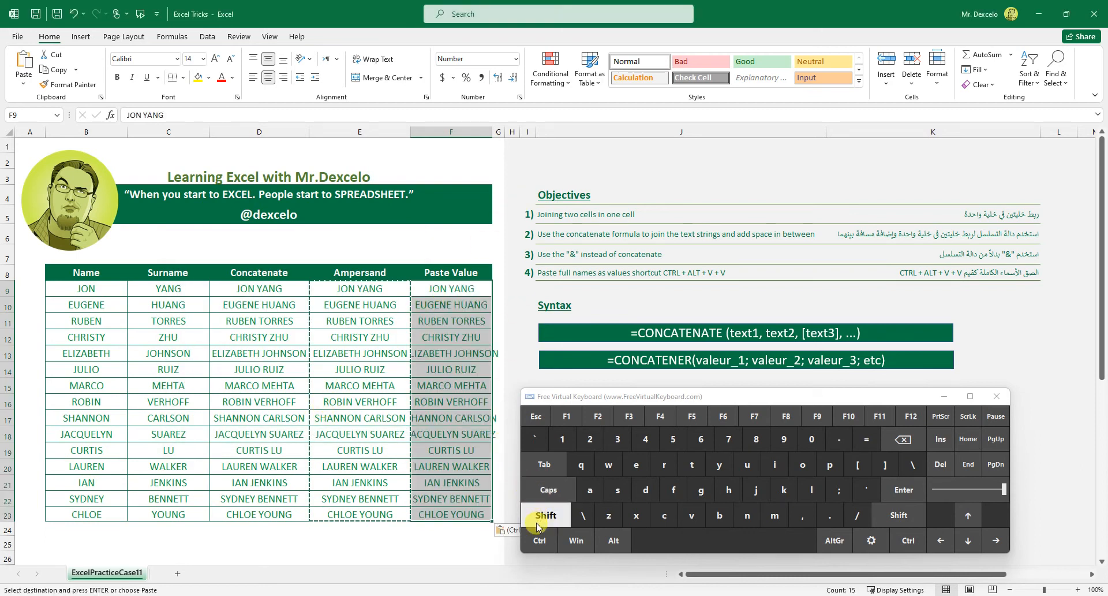
left_click(540, 541)
left_click(607, 514)
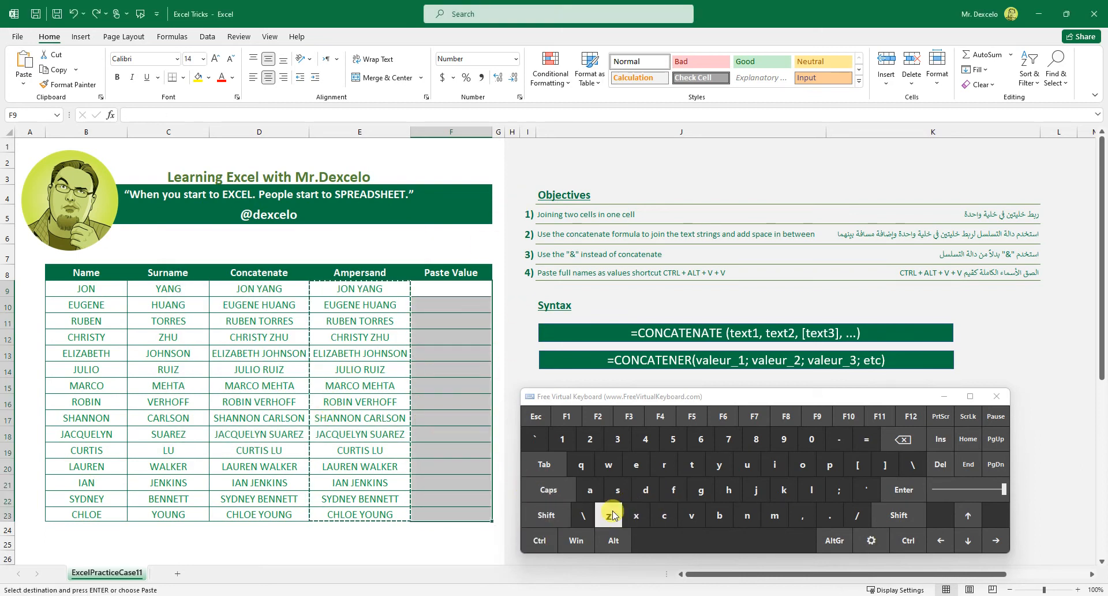
Paste the copied full names into the Paste Value column from F9 as values only, using Paste Special.
left_click(539, 540)
left_click(614, 540)
left_click(691, 514)
left_click(687, 515)
left_click(904, 489)
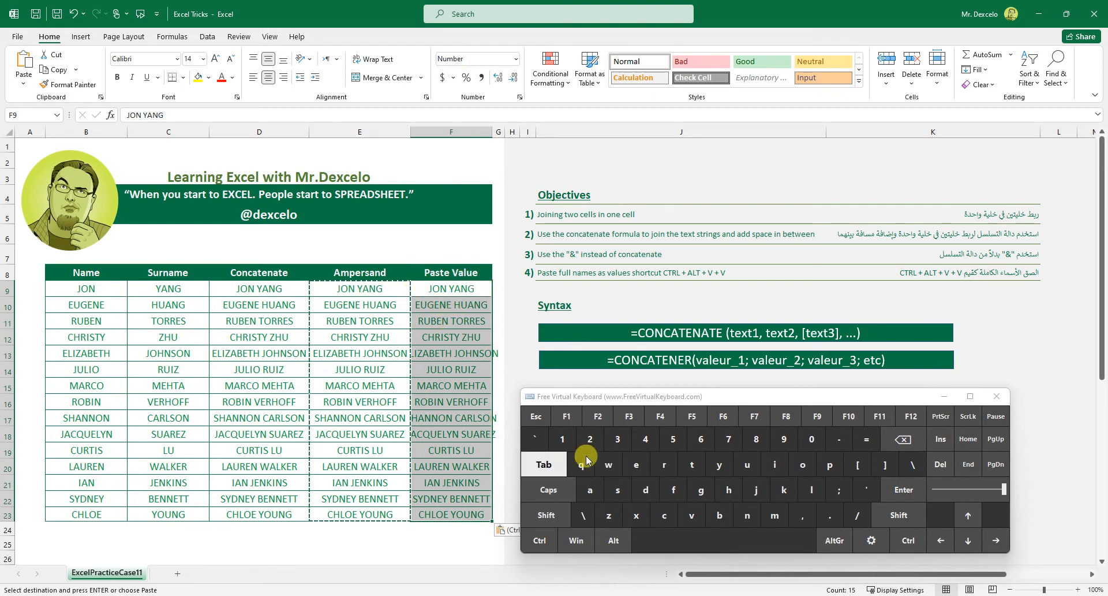
left_click(541, 541)
left_click(614, 540)
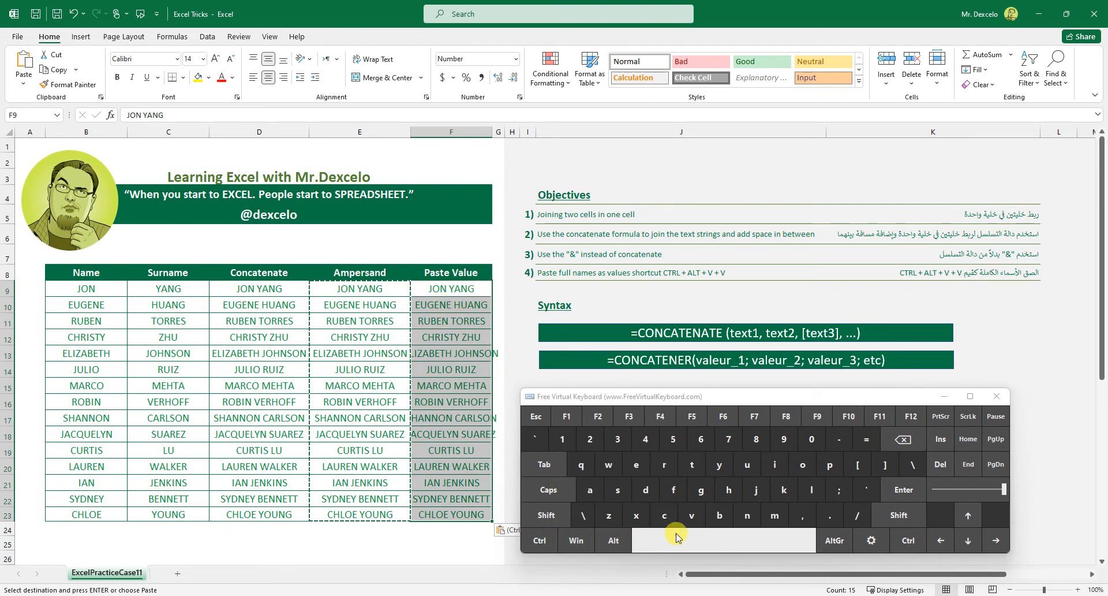
left_click(700, 514)
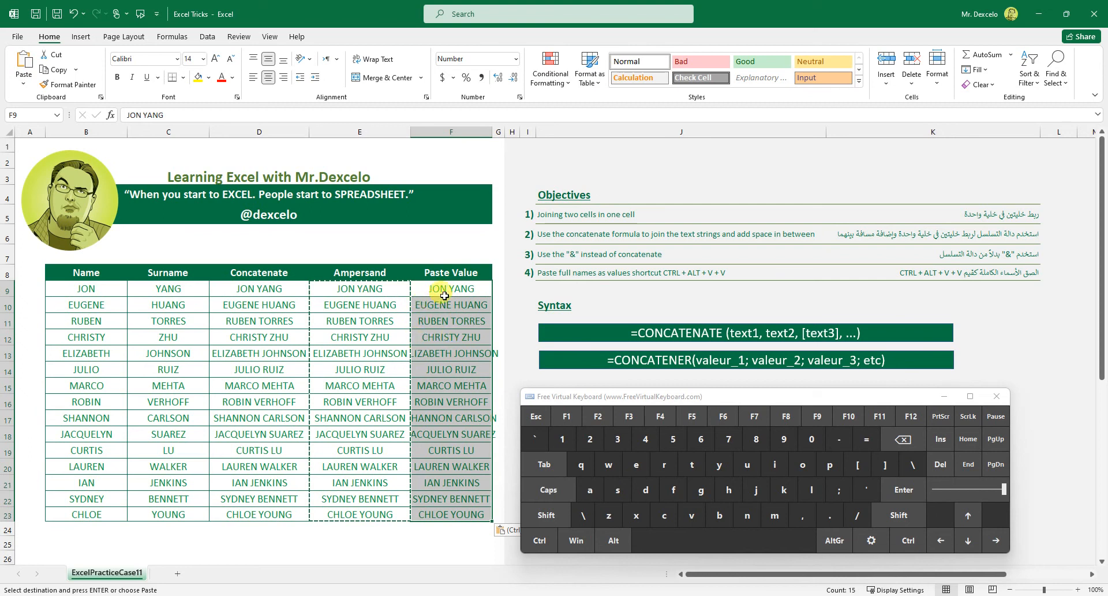
AutoFit the width of the Paste Value column (F) to its contents.
double_click(491, 131)
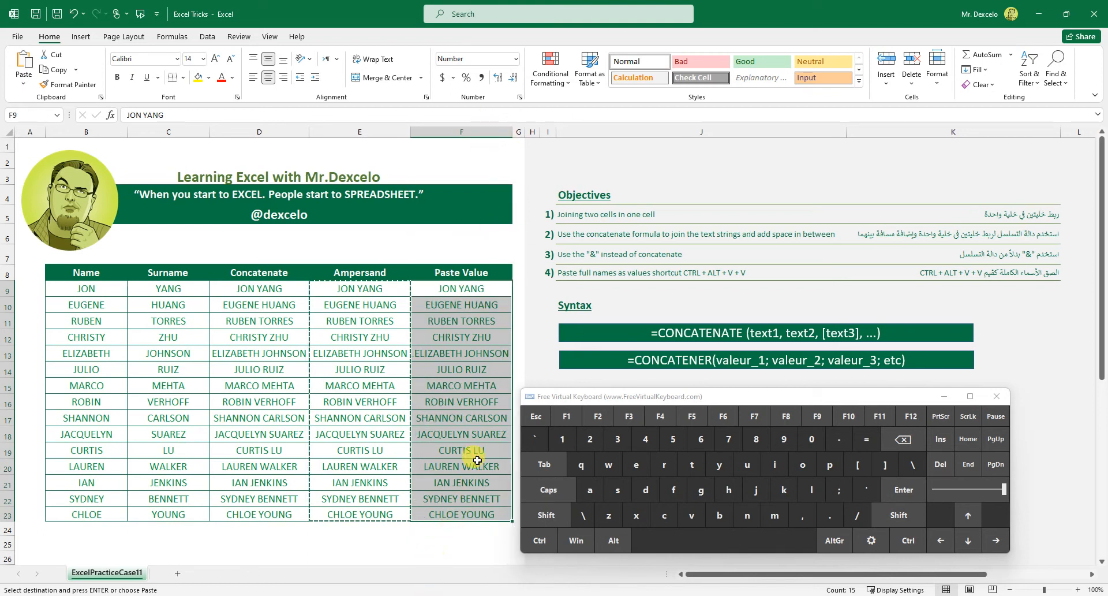
Open cell F9 in edit mode to check whether it holds plain text or a formula, and leave it without changes.
double_click(465, 289)
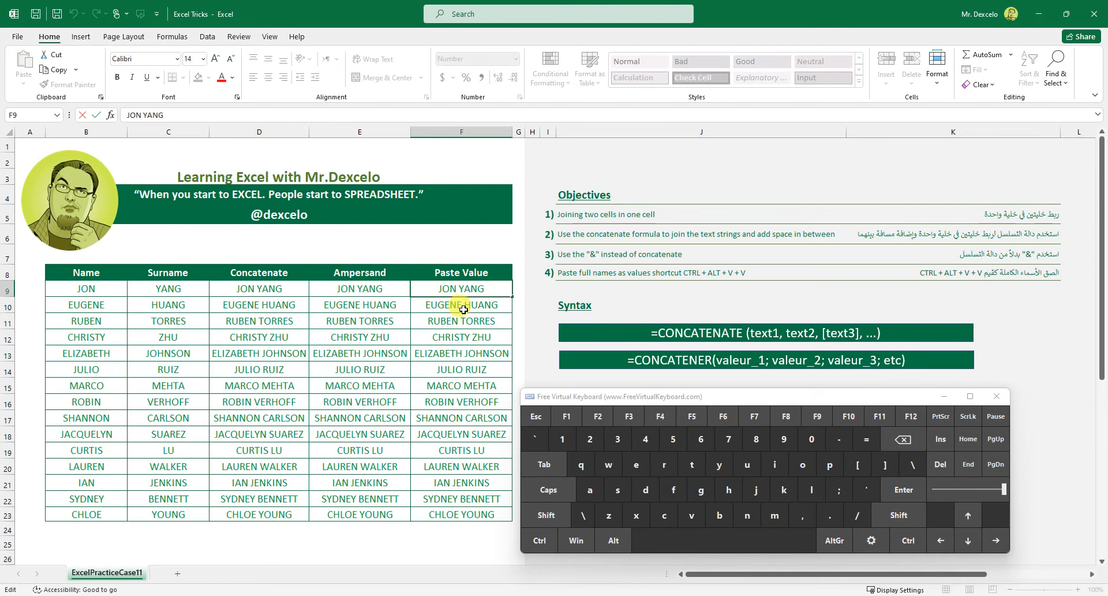
left_click(540, 507)
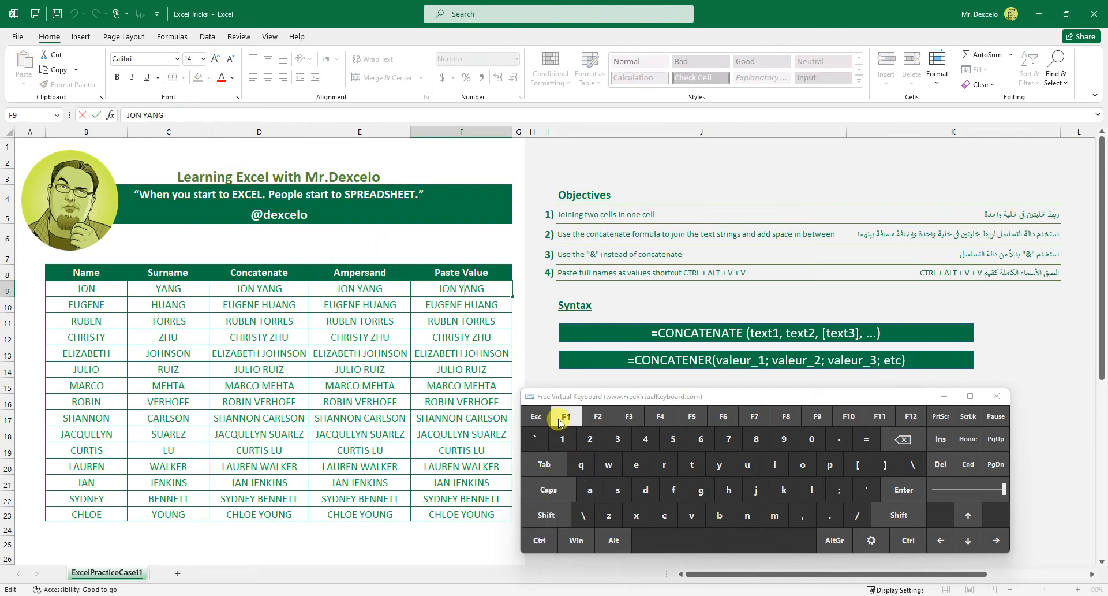
left_click(536, 416)
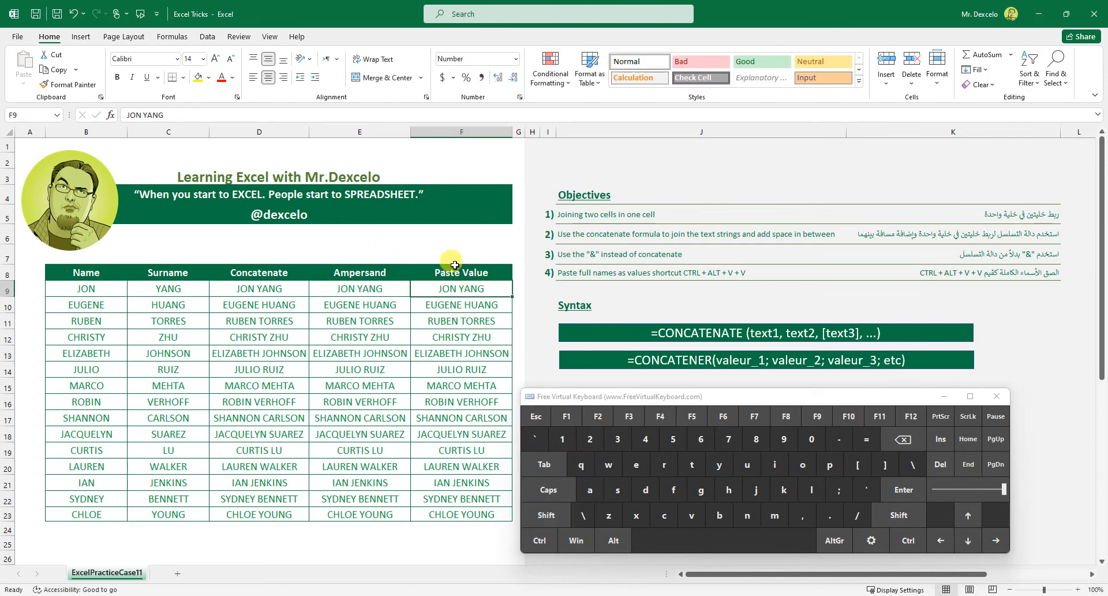
left_click(598, 416)
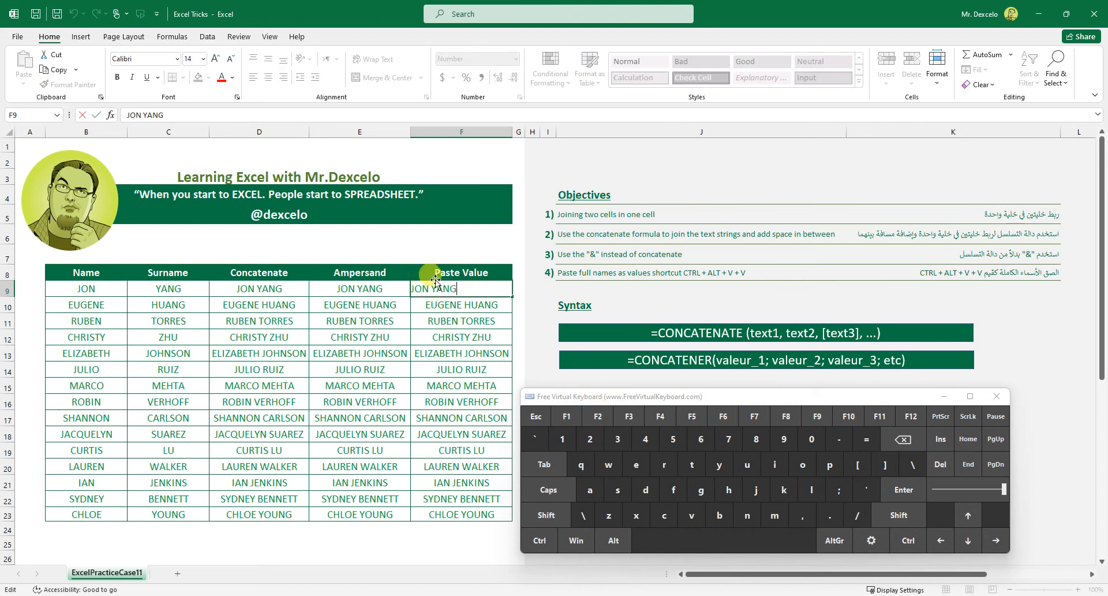
left_click(536, 416)
Examine the ampersand formula in E9 and the CONCATENATE formula in D9 in edit mode, cancelling each edit.
left_click(359, 288)
left_click(590, 438)
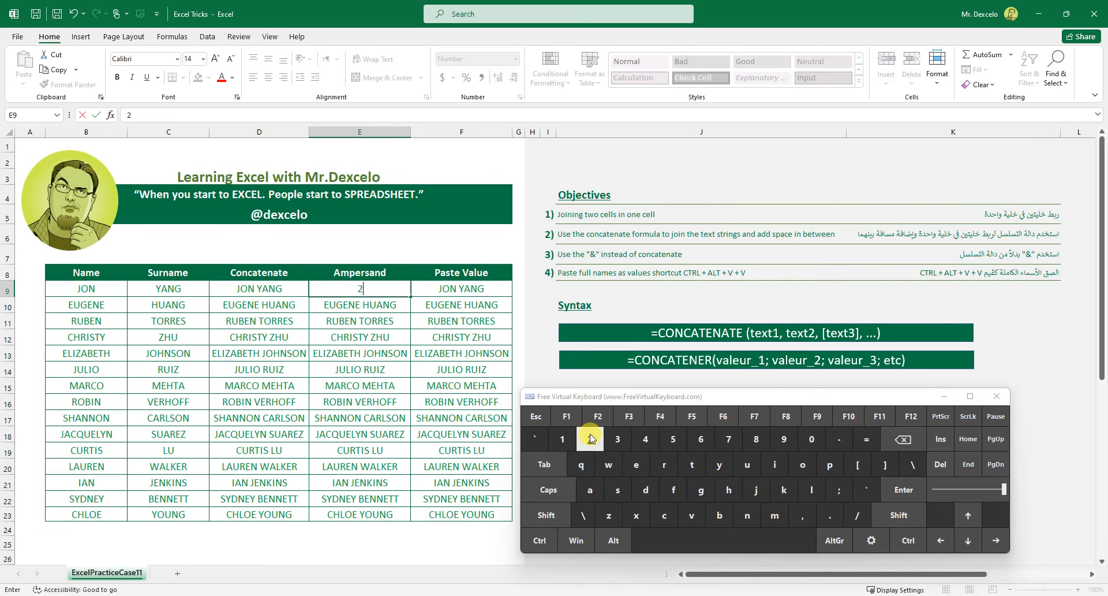
left_click(536, 416)
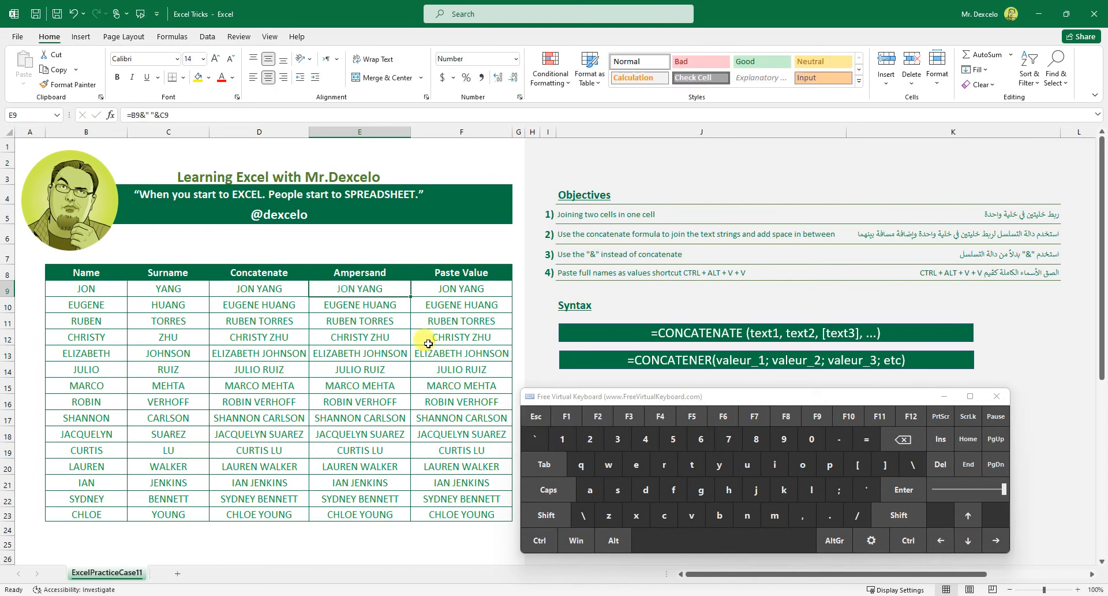
left_click(598, 416)
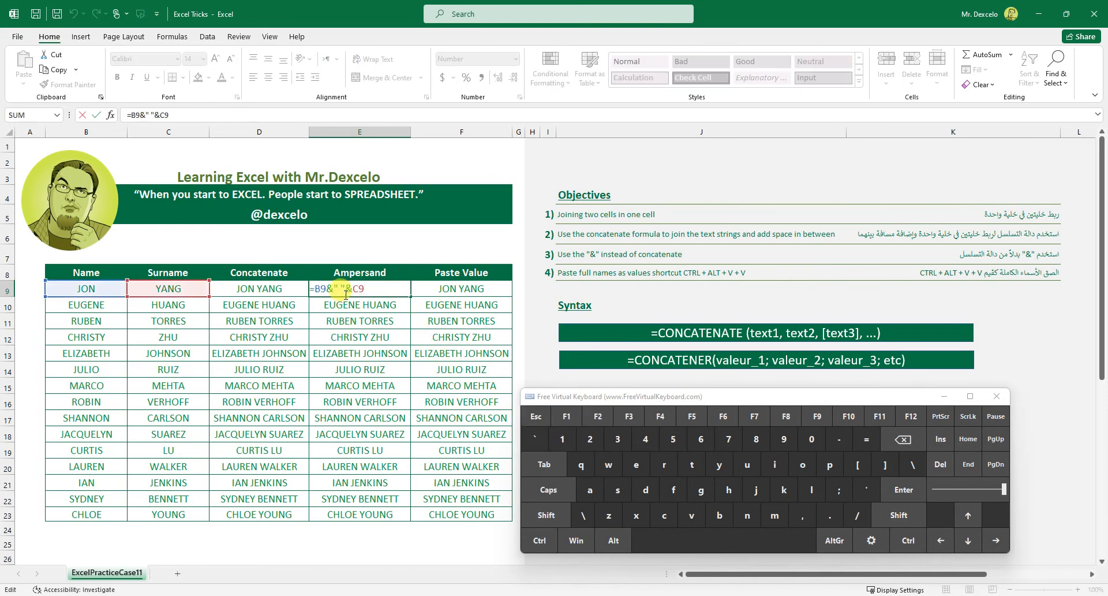
left_click(537, 415)
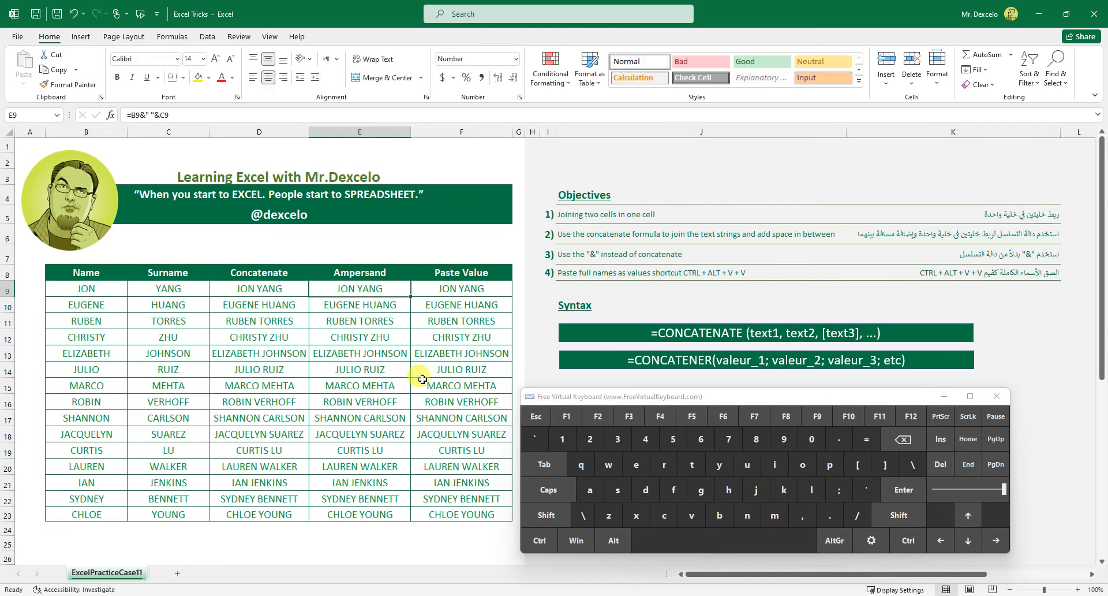
left_click(284, 287)
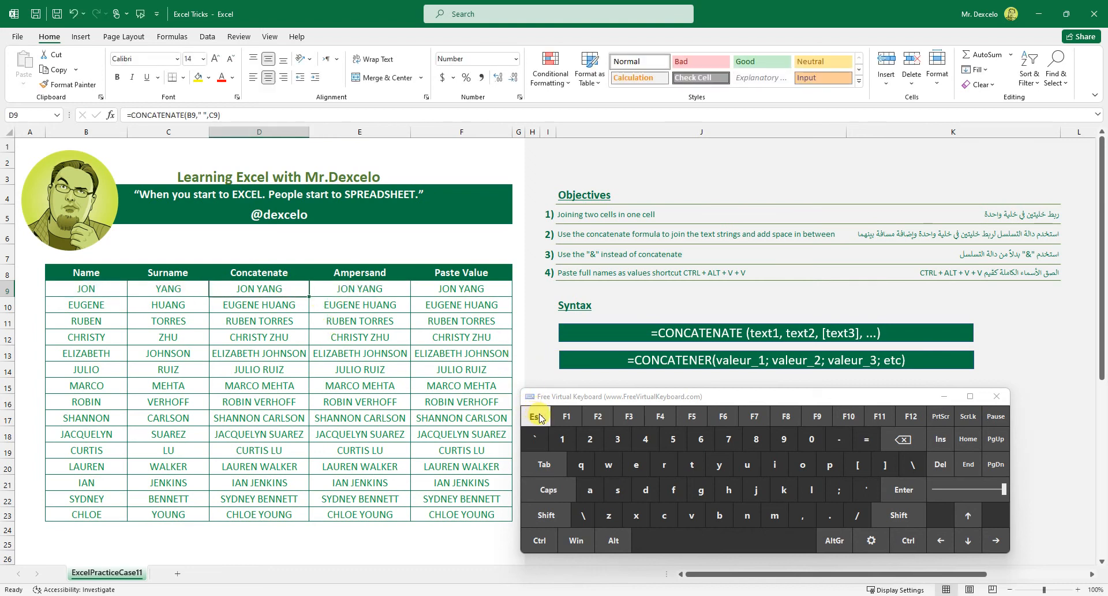
left_click(598, 415)
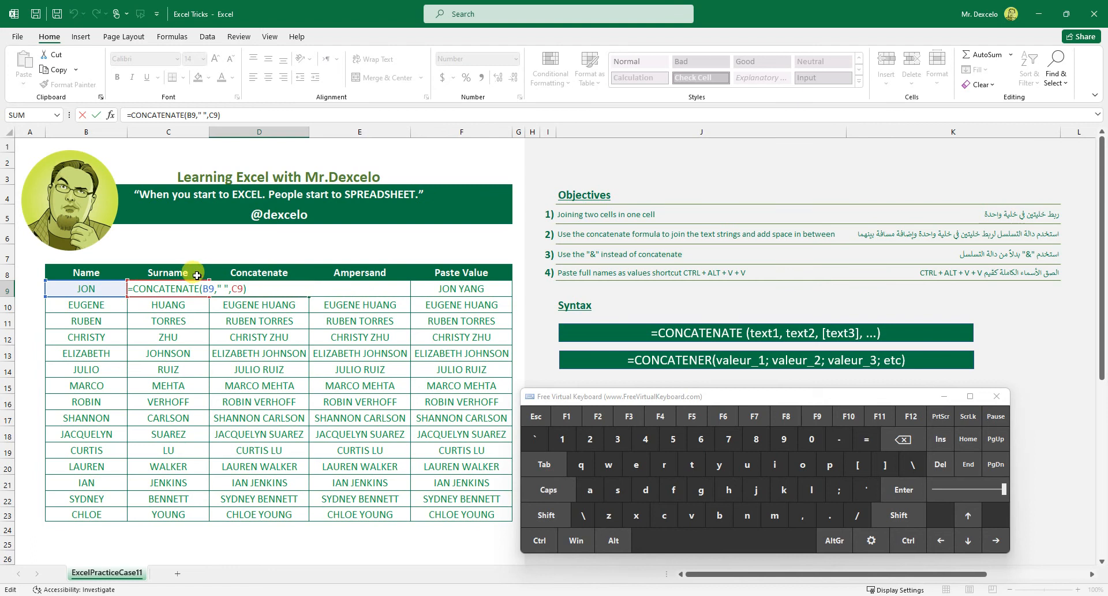
left_click(540, 419)
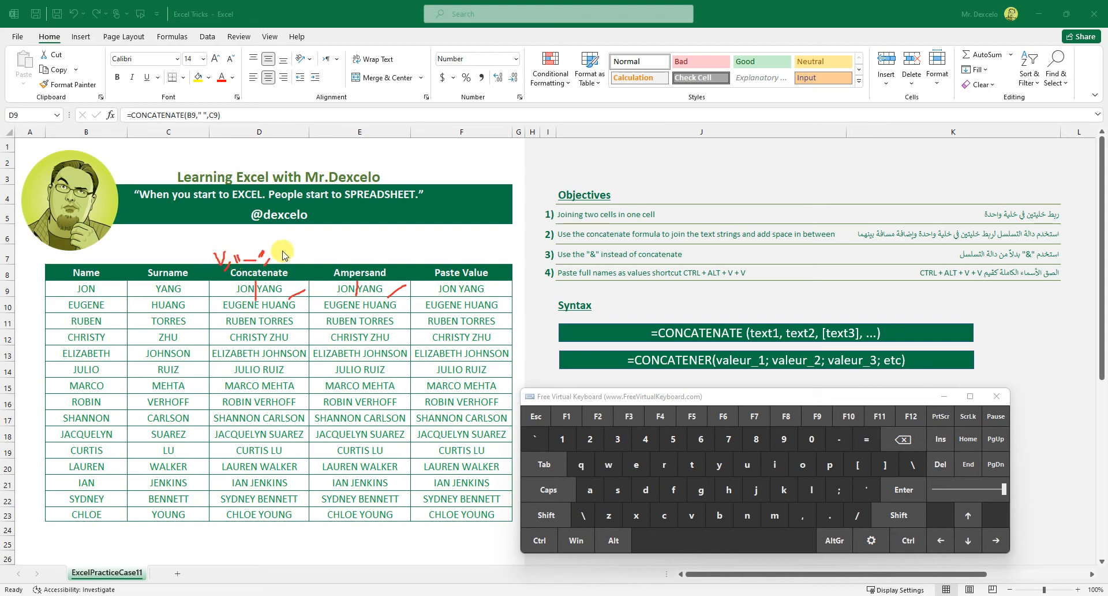
left_click_drag(198, 260, 215, 272)
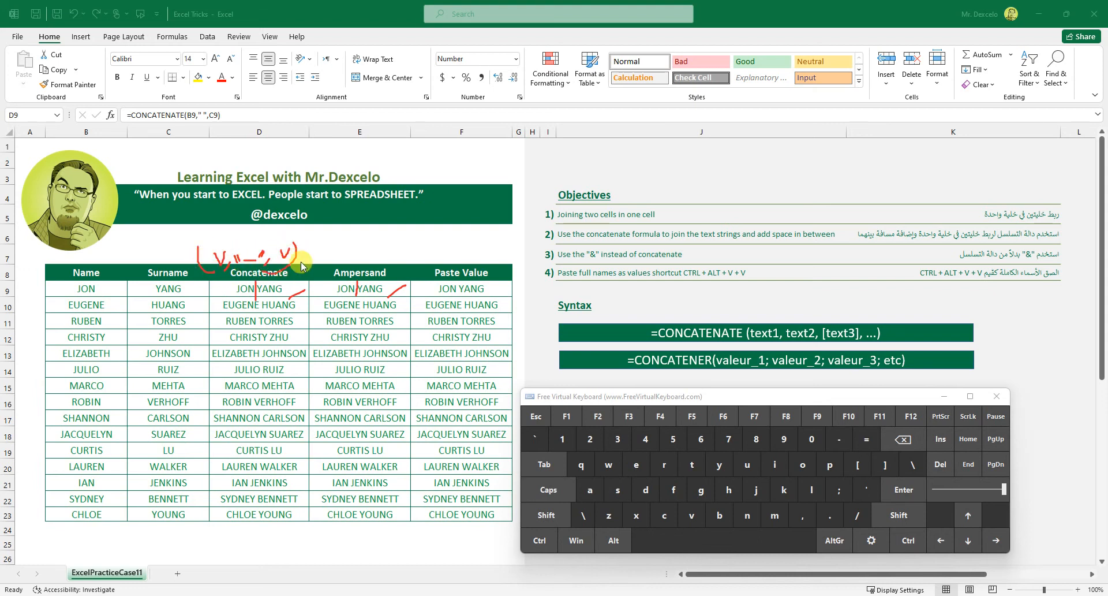
mouse_move(344, 253)
left_mouse_down()
mouse_move(334, 248)
mouse_move(331, 263)
mouse_move(372, 247)
mouse_move(392, 256)
left_mouse_up()
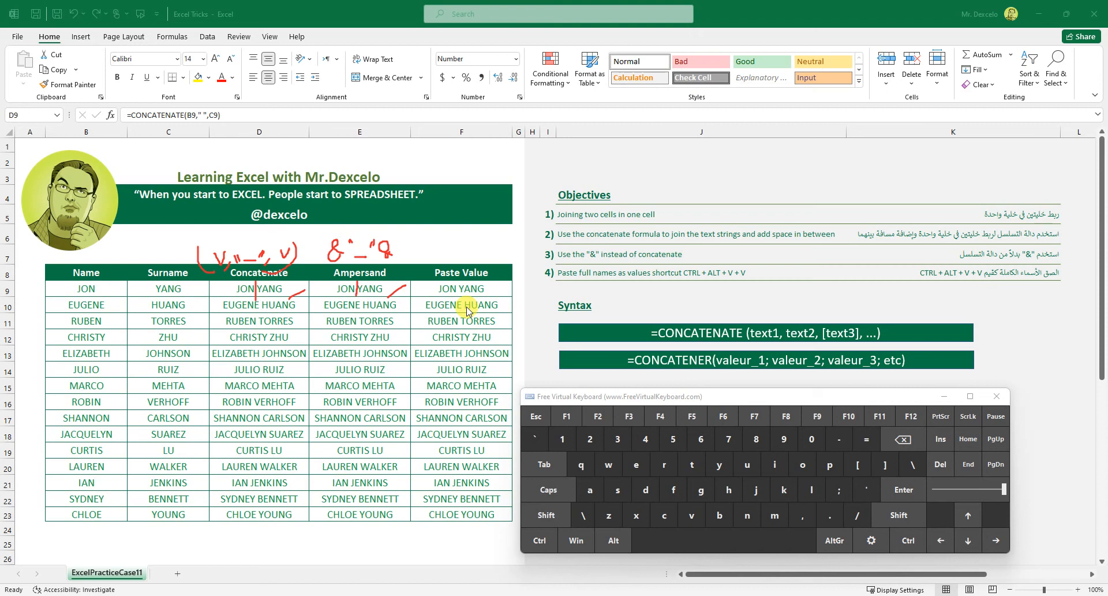
left_click_drag(317, 259, 327, 258)
left_click_drag(399, 256, 411, 256)
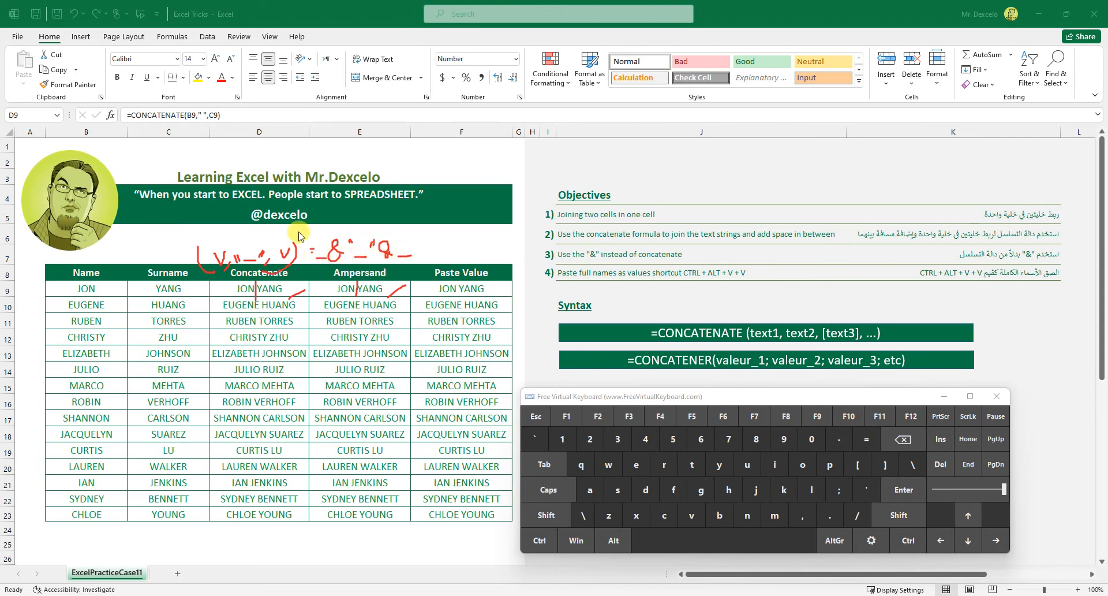
mouse_move(219, 371)
left_mouse_down()
mouse_move(220, 385)
mouse_move(231, 365)
mouse_move(241, 380)
mouse_move(268, 351)
mouse_move(275, 362)
mouse_move(341, 349)
mouse_move(342, 368)
mouse_move(403, 349)
left_mouse_up()
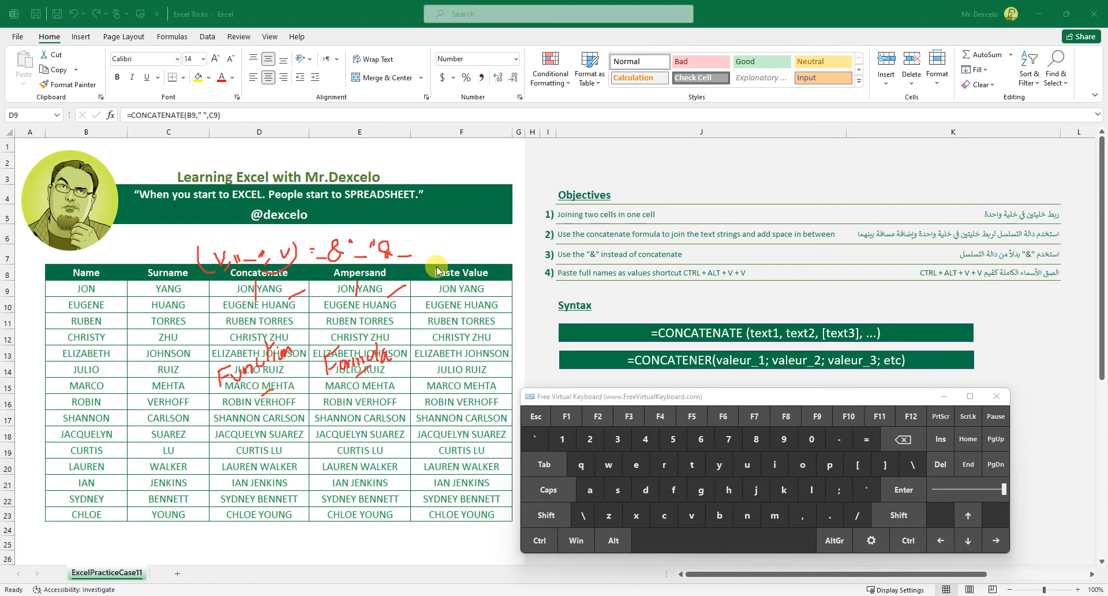
mouse_move(439, 240)
left_mouse_down()
mouse_move(442, 257)
mouse_move(455, 254)
mouse_move(415, 254)
mouse_move(467, 242)
mouse_move(476, 249)
left_mouse_up()
mouse_move(478, 238)
left_mouse_down()
mouse_move(481, 250)
mouse_move(491, 241)
left_mouse_up()
left_click_drag(489, 236, 495, 247)
left_click_drag(495, 247, 500, 228)
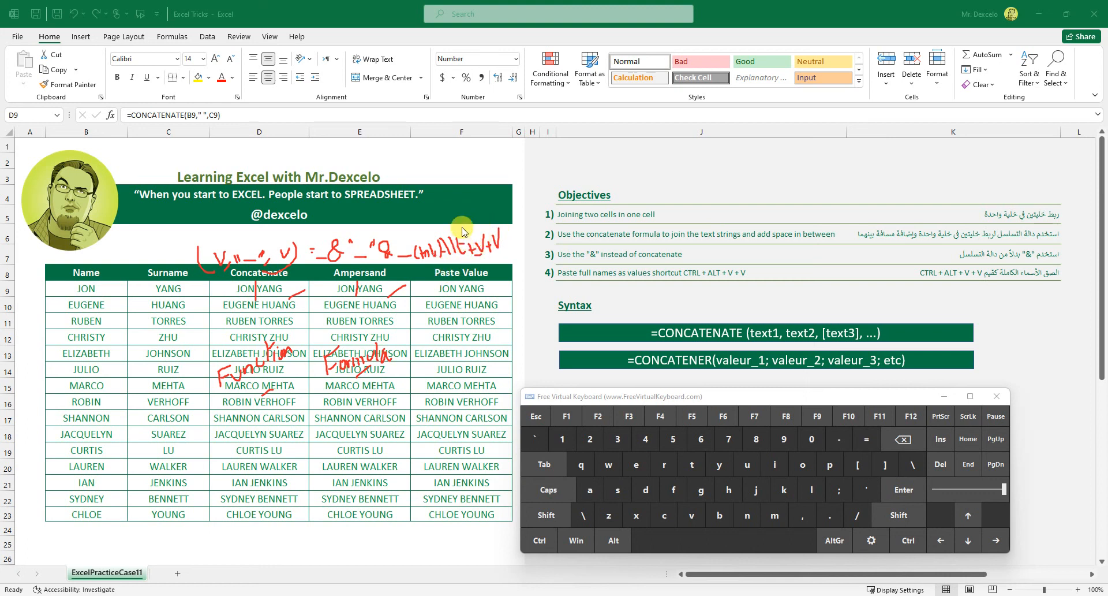
left_click_drag(494, 212, 500, 219)
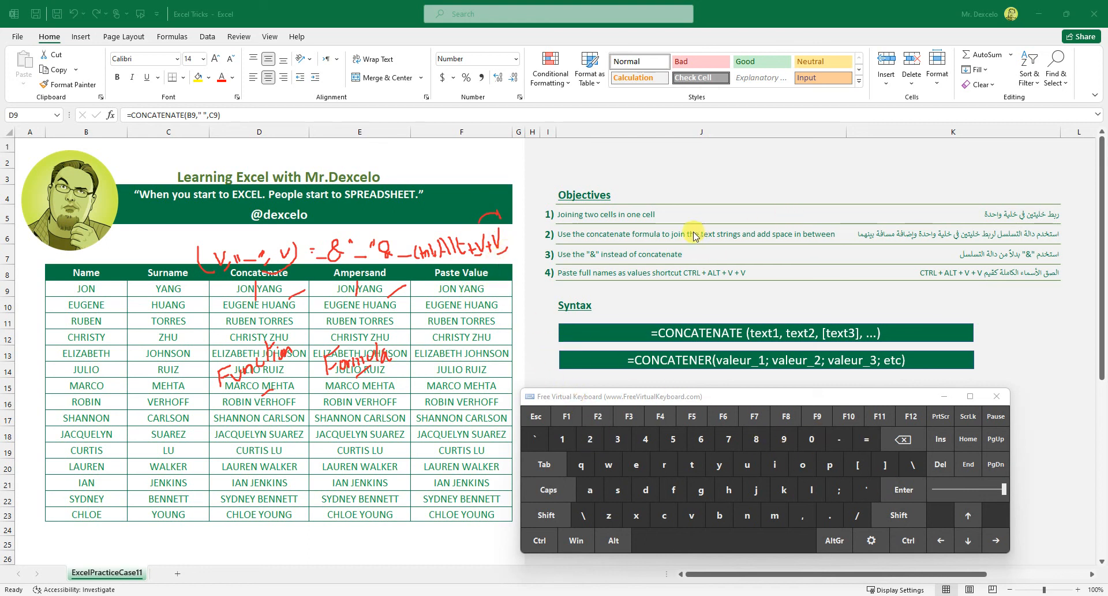
left_click_drag(676, 221, 700, 213)
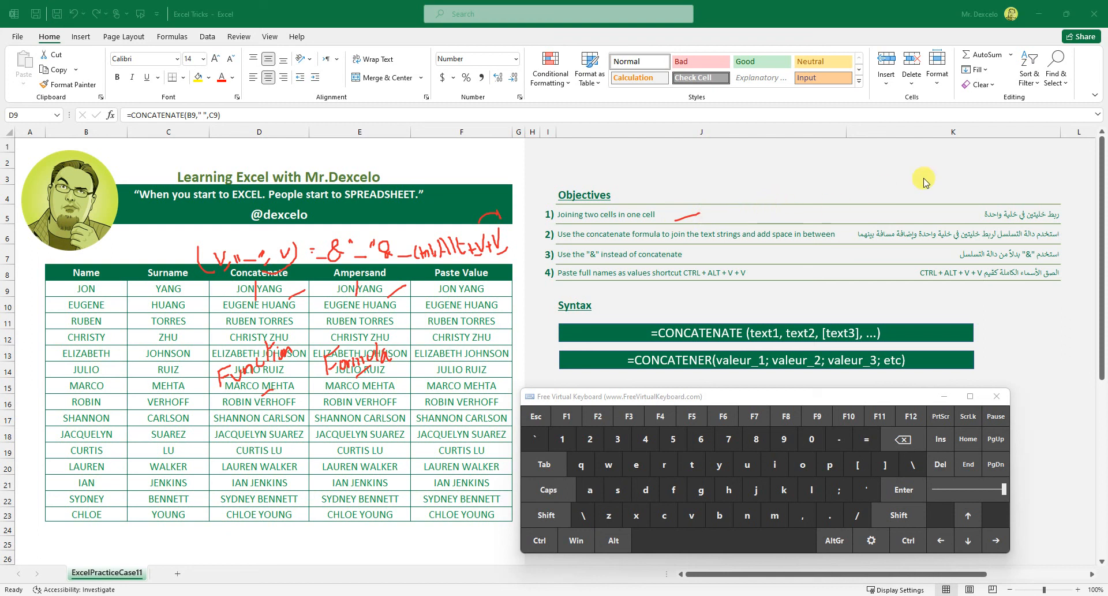
left_click_drag(606, 237, 632, 236)
mouse_move(809, 220)
left_mouse_down()
mouse_move(776, 239)
mouse_move(840, 228)
mouse_move(788, 217)
left_mouse_up()
left_click_drag(682, 258, 709, 248)
left_click_drag(748, 281, 784, 268)
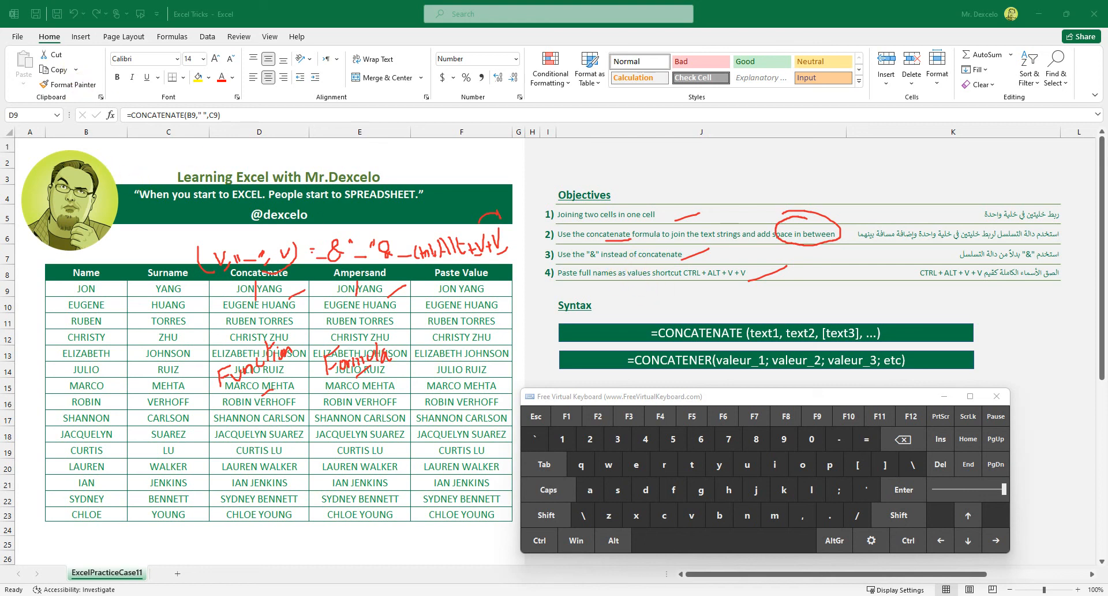
key("Escape")
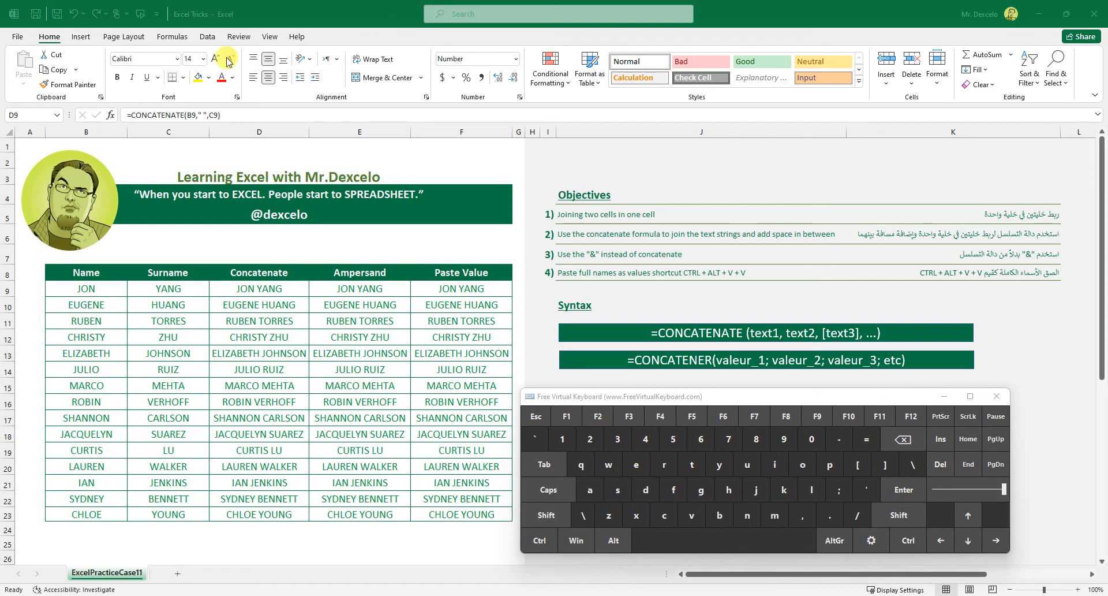
left_click(77, 70)
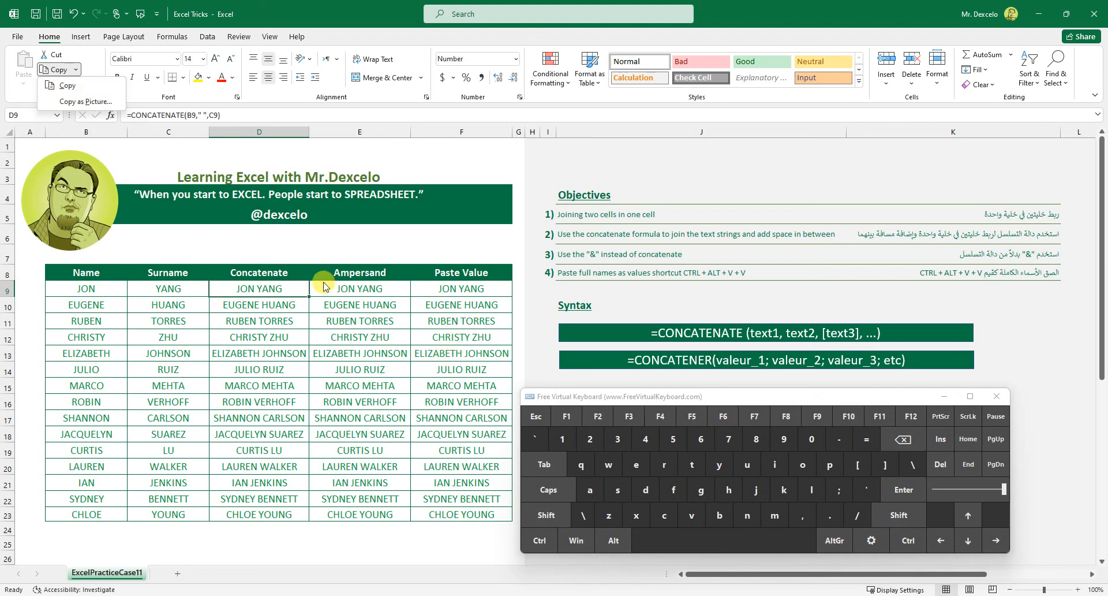
key("Escape")
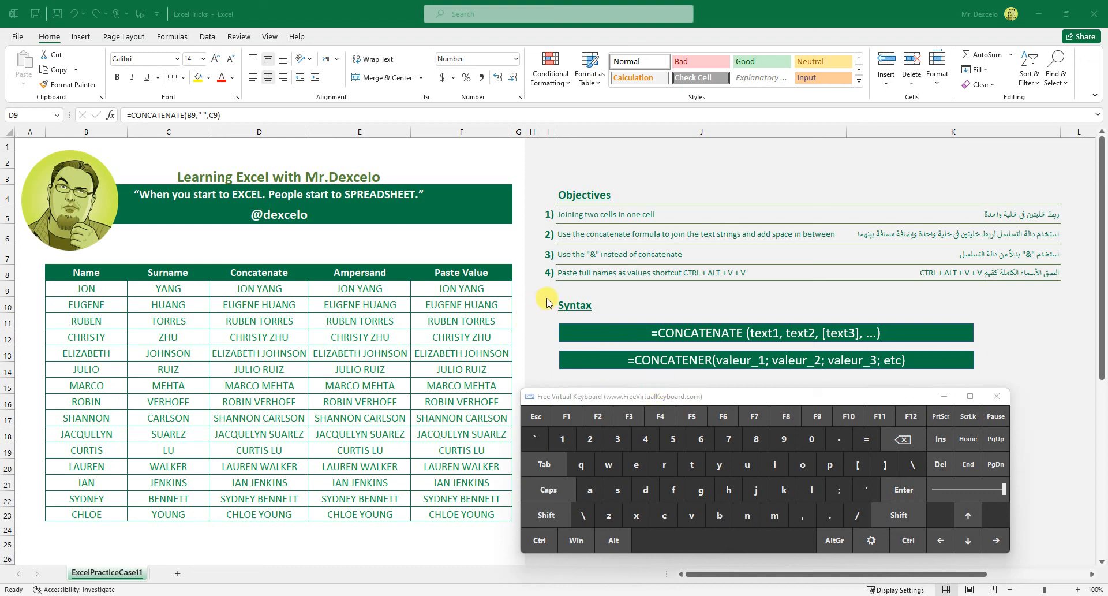
left_click_drag(547, 299, 544, 353)
mouse_move(648, 193)
left_mouse_down()
mouse_move(668, 185)
mouse_move(657, 200)
left_mouse_up()
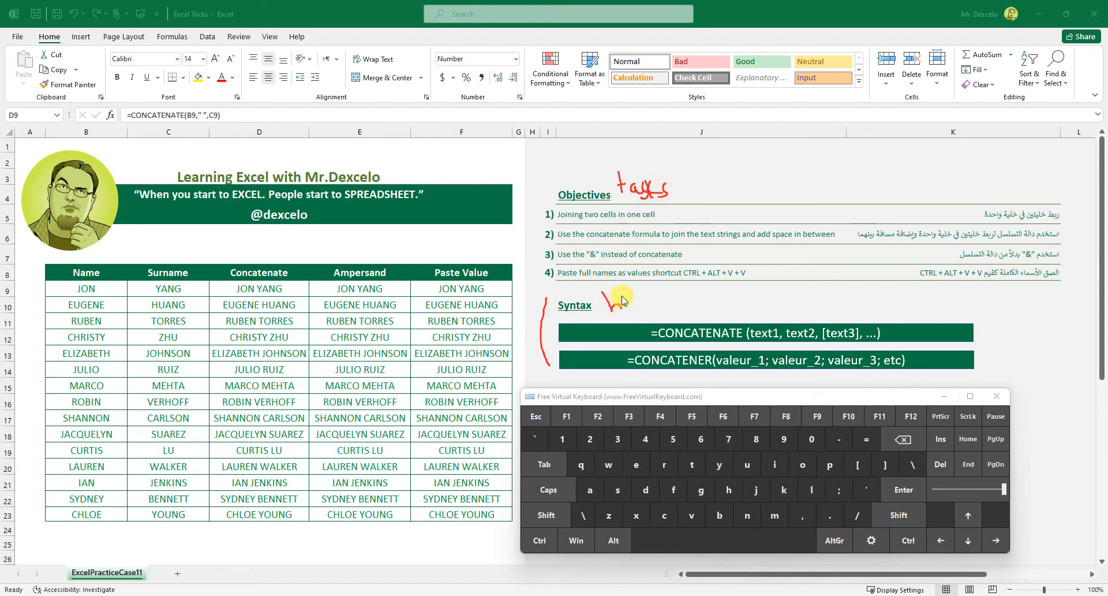
left_click_drag(644, 294, 647, 309)
left_click_drag(743, 395, 759, 392)
left_click_drag(687, 311, 763, 307)
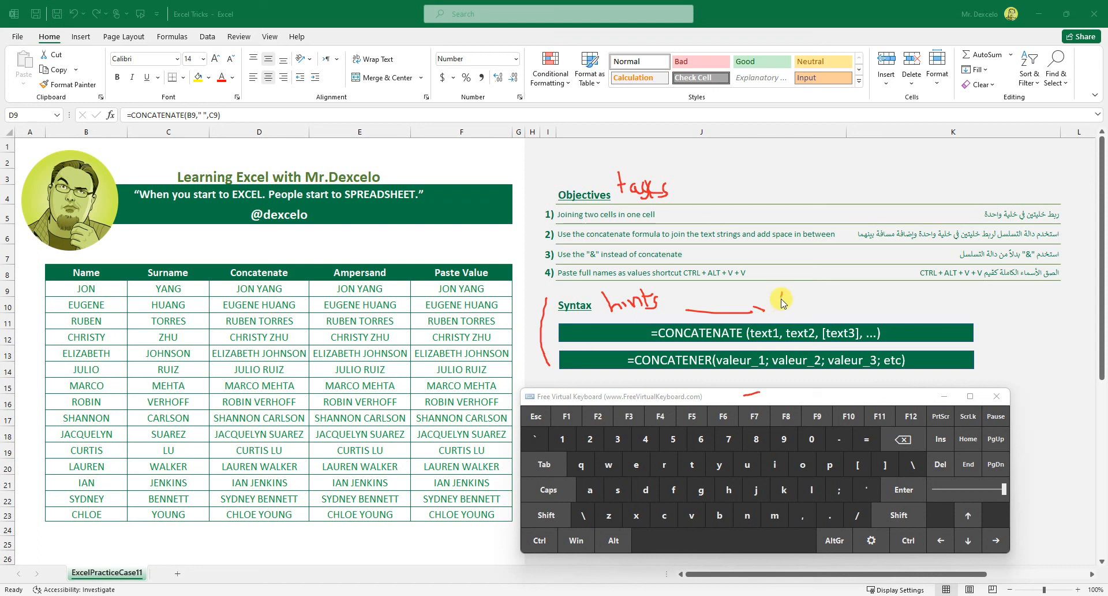
left_click_drag(801, 296, 798, 303)
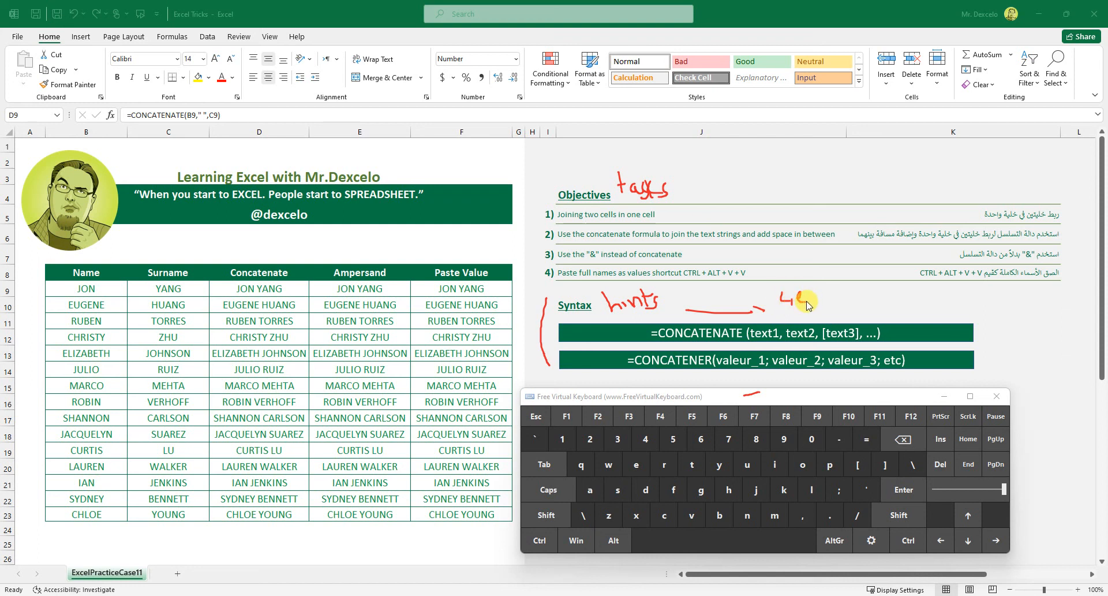